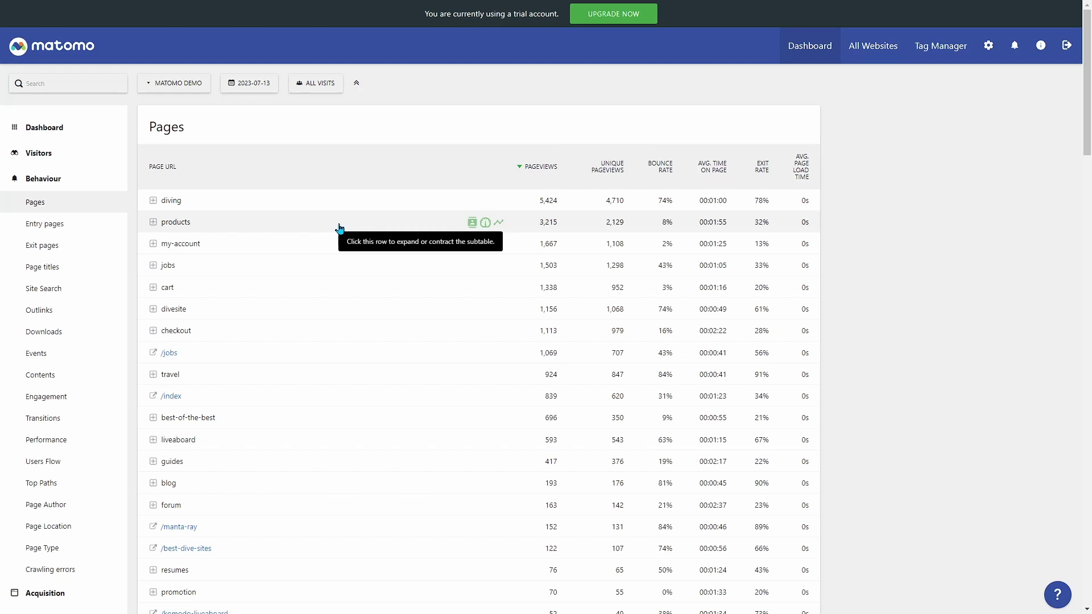
Open the Entry pages report under Behaviour, read its description, and look over the listed entry pages.
{"action": "left_click", "coordinate": [61, 229]}
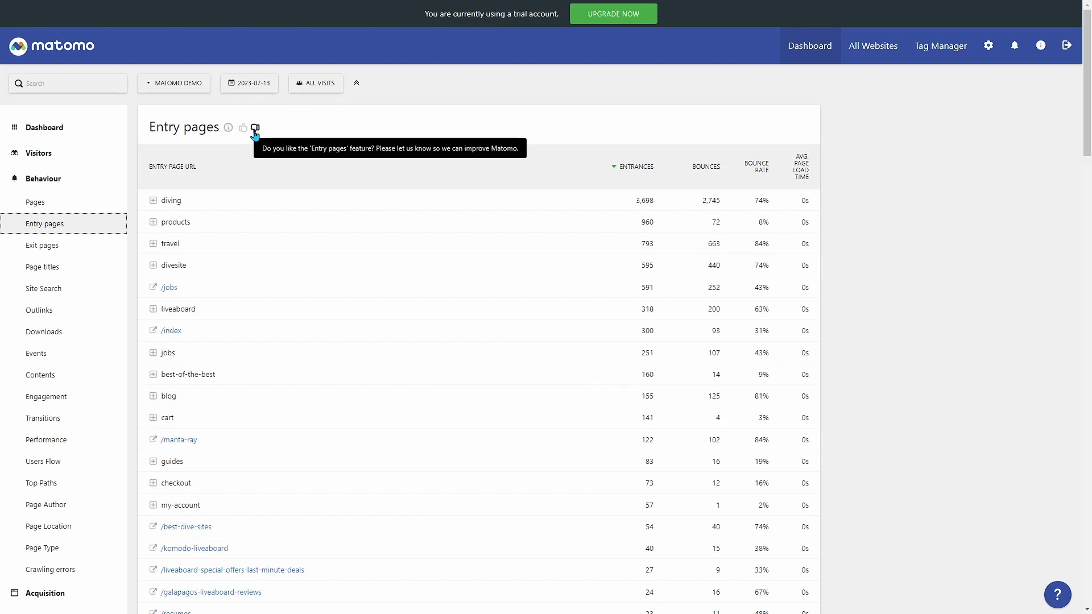
{"action": "left_click", "coordinate": [228, 129]}
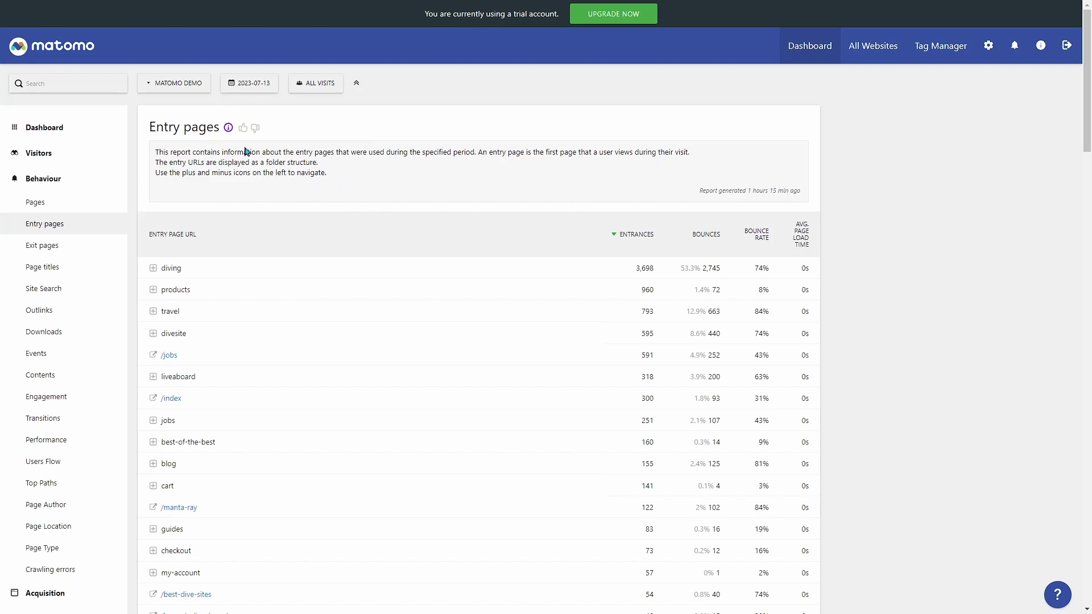
{"action": "left_click", "coordinate": [228, 129]}
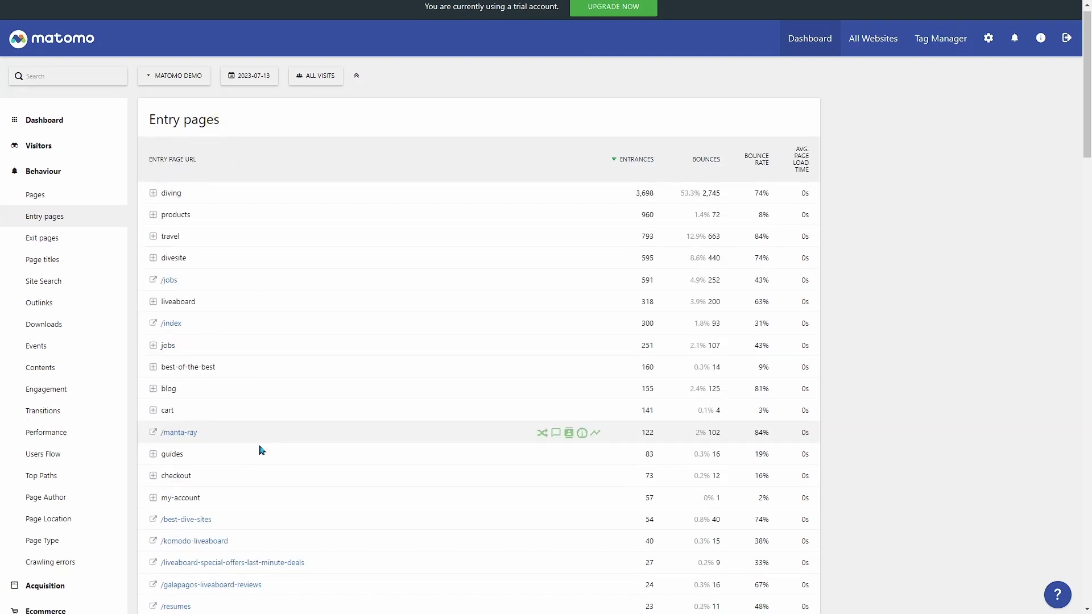
{"action": "scroll", "coordinate": [197, 424], "scroll_direction": "down", "scroll_amount": 4}
{"action": "scroll", "coordinate": [405, 316], "scroll_direction": "up", "scroll_amount": 4}
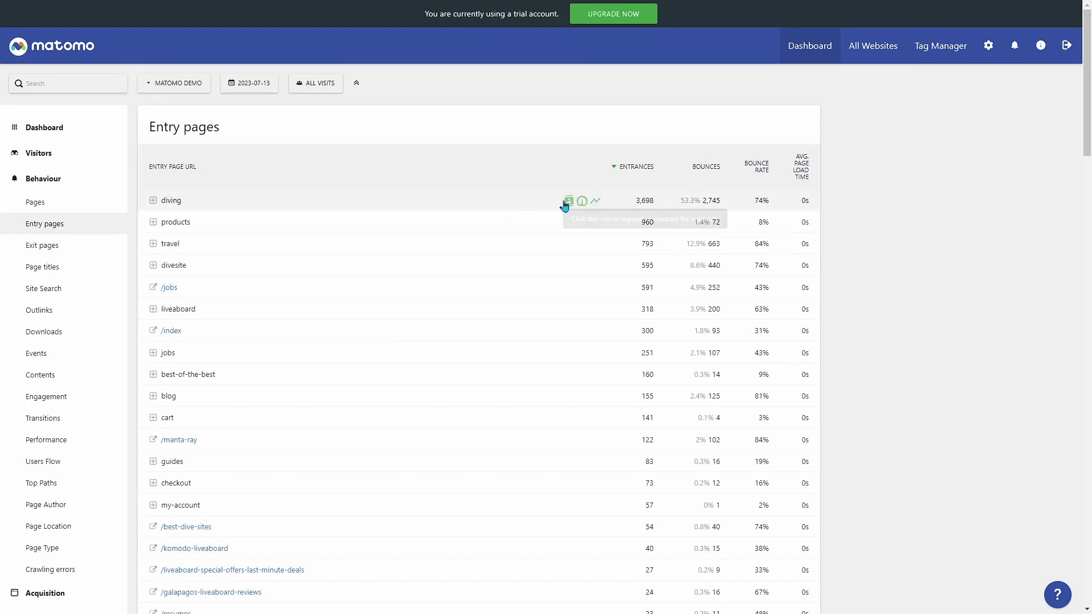
Review the segmented visits log for the diving entry page group through to its end, and close it.
{"action": "left_click", "coordinate": [569, 203]}
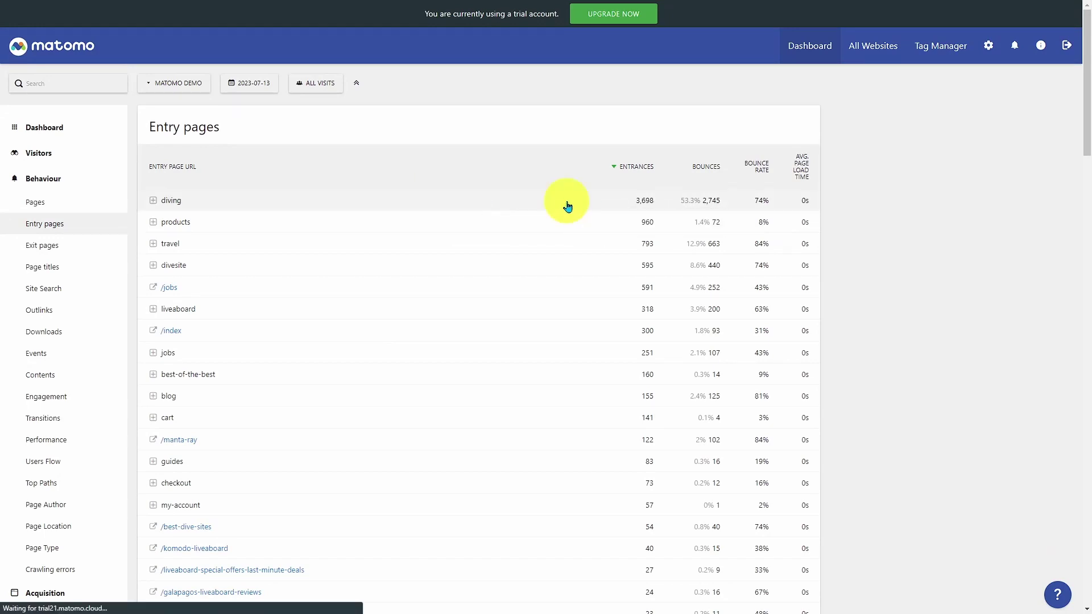
{"action": "scroll", "coordinate": [546, 338], "scroll_direction": "down", "scroll_amount": 10}
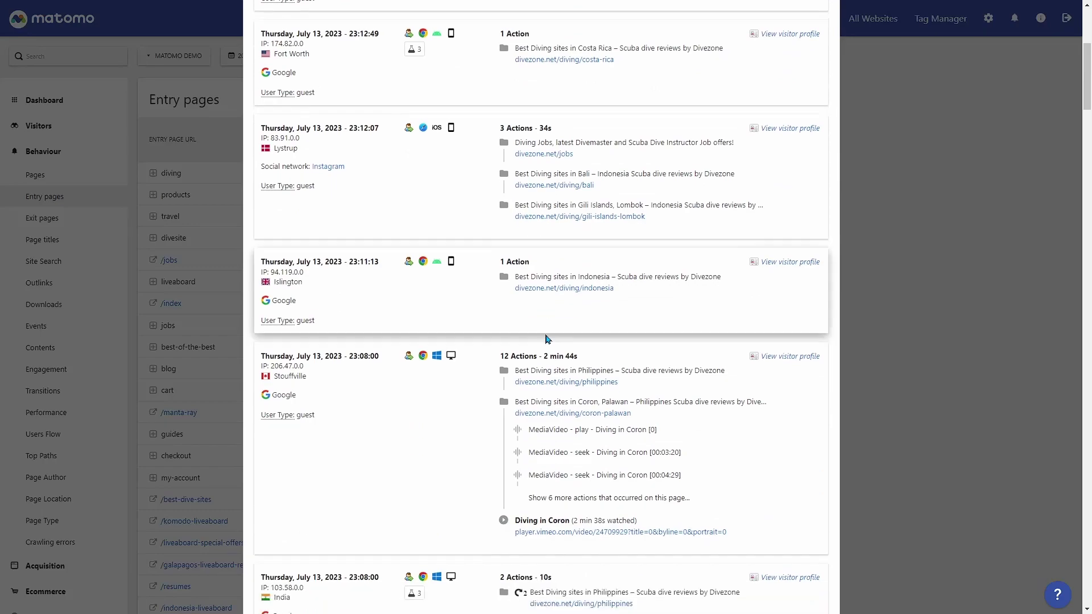
{"action": "scroll", "coordinate": [546, 338], "scroll_direction": "down", "scroll_amount": 15}
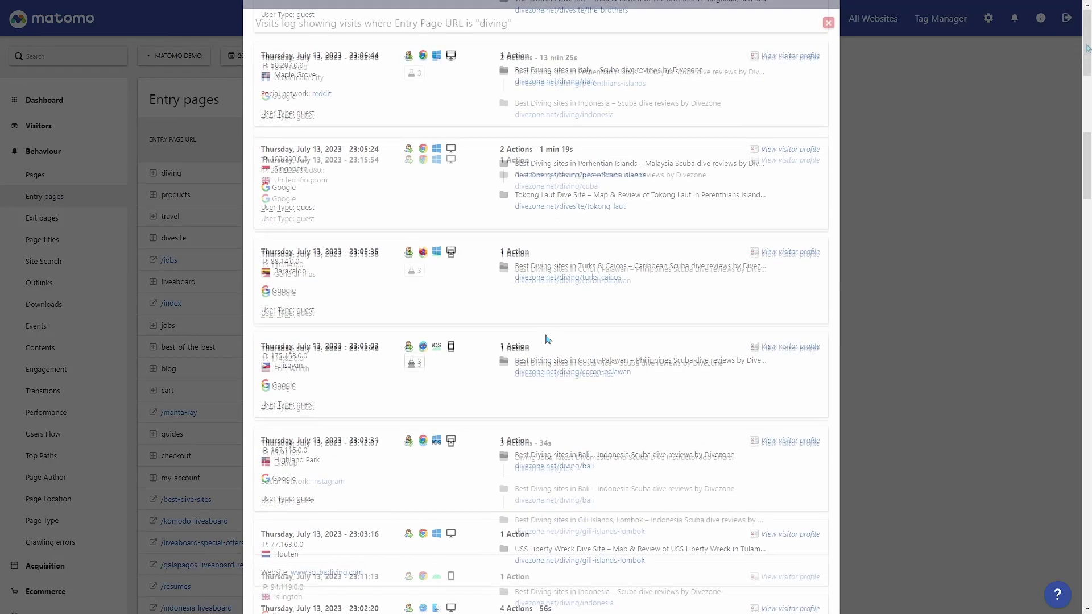
{"action": "left_click_drag", "start_coordinate": [1071, 295], "coordinate": [1073, 576]}
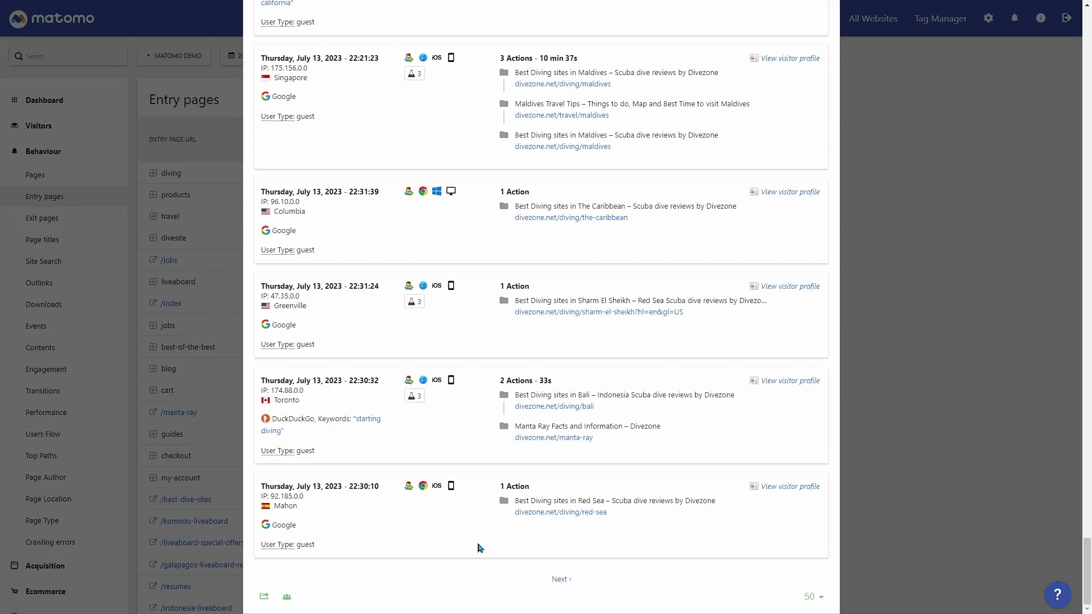
{"action": "key", "text": "Escape"}
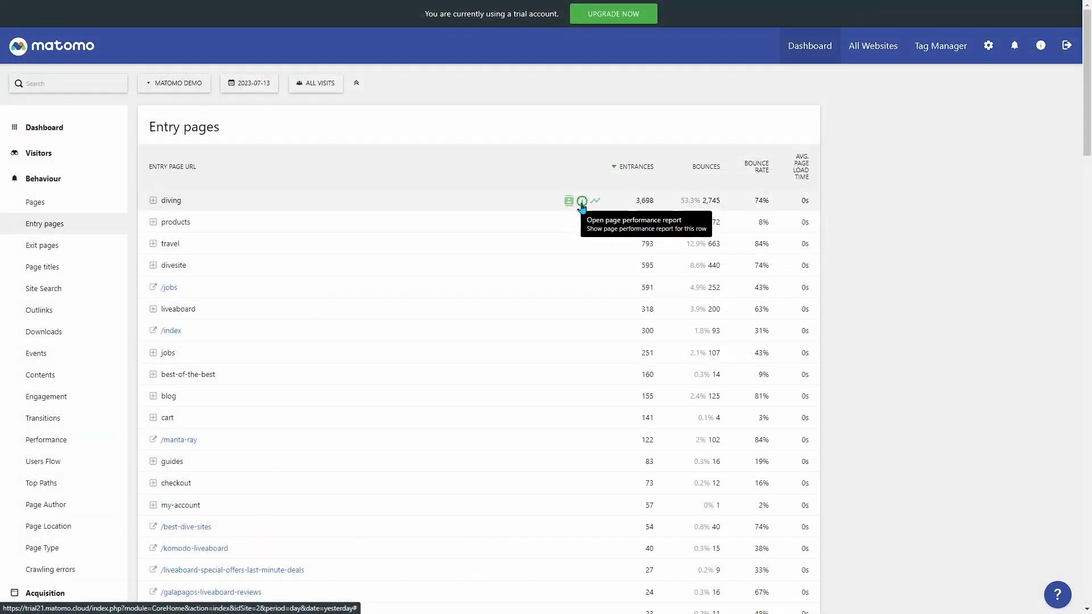
View the page performance report for the diving row, close it, and open that row's evolution report.
{"action": "left_click", "coordinate": [582, 202]}
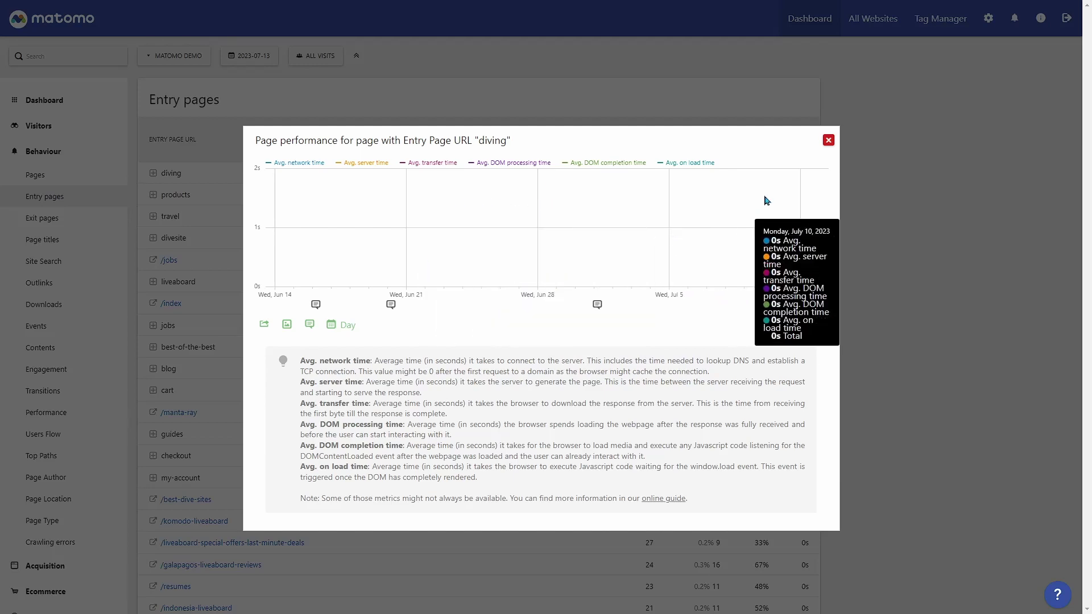
{"action": "left_click", "coordinate": [828, 142]}
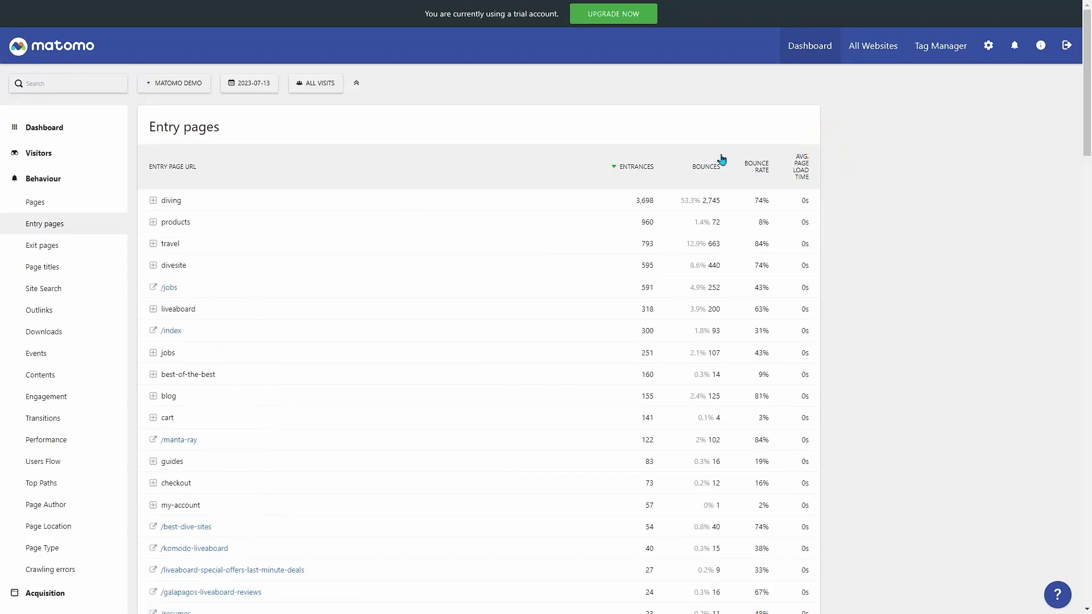
{"action": "left_click", "coordinate": [594, 204]}
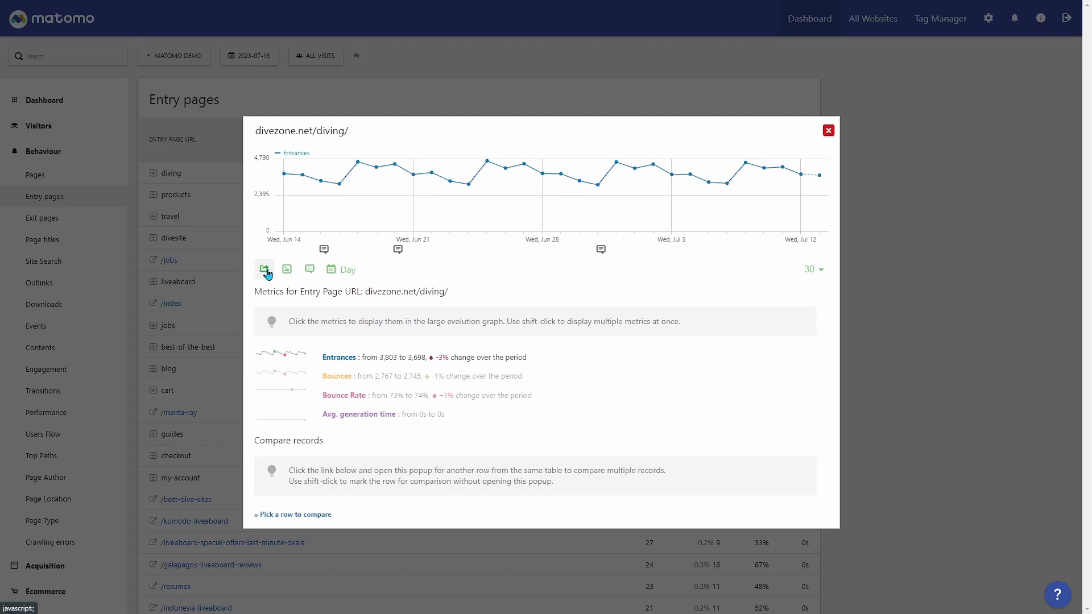
Inspect the data export options and the image export of the diving evolution graph, closing both without exporting.
{"action": "left_click", "coordinate": [265, 270]}
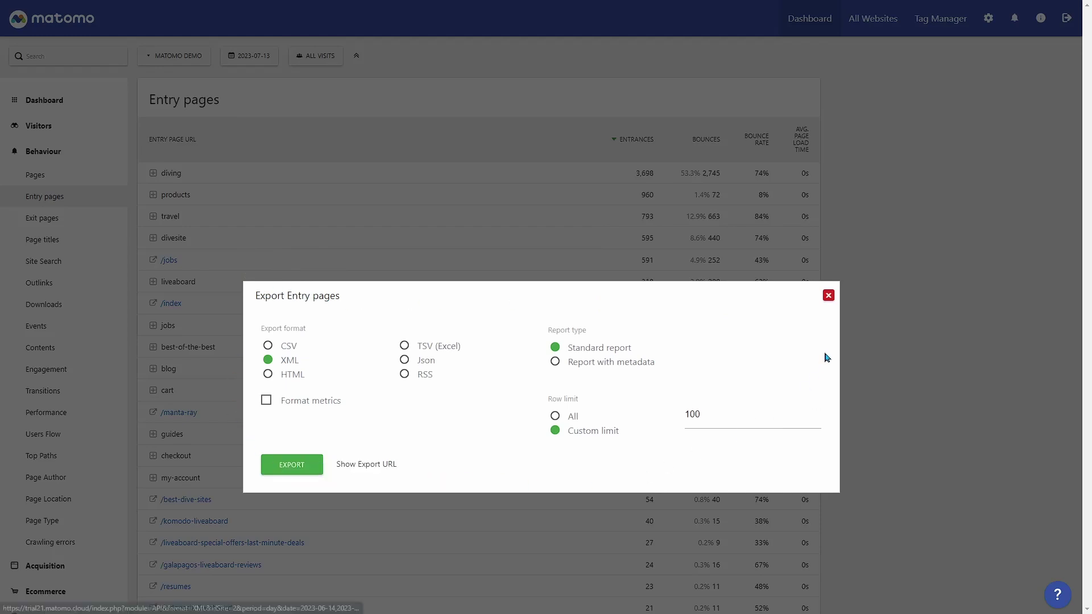
{"action": "left_click", "coordinate": [828, 298]}
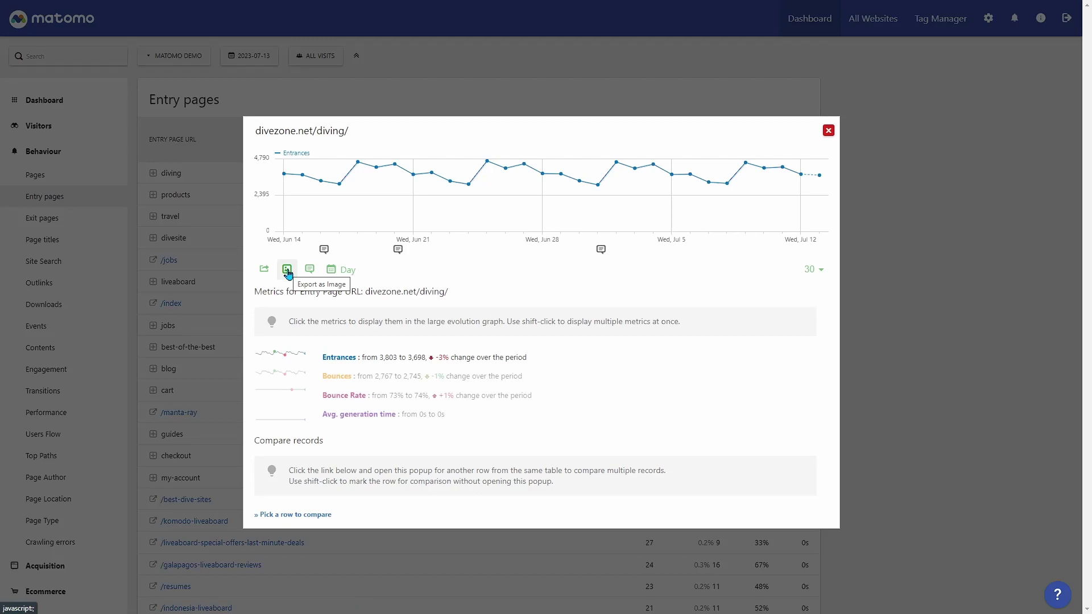
{"action": "left_click", "coordinate": [287, 270]}
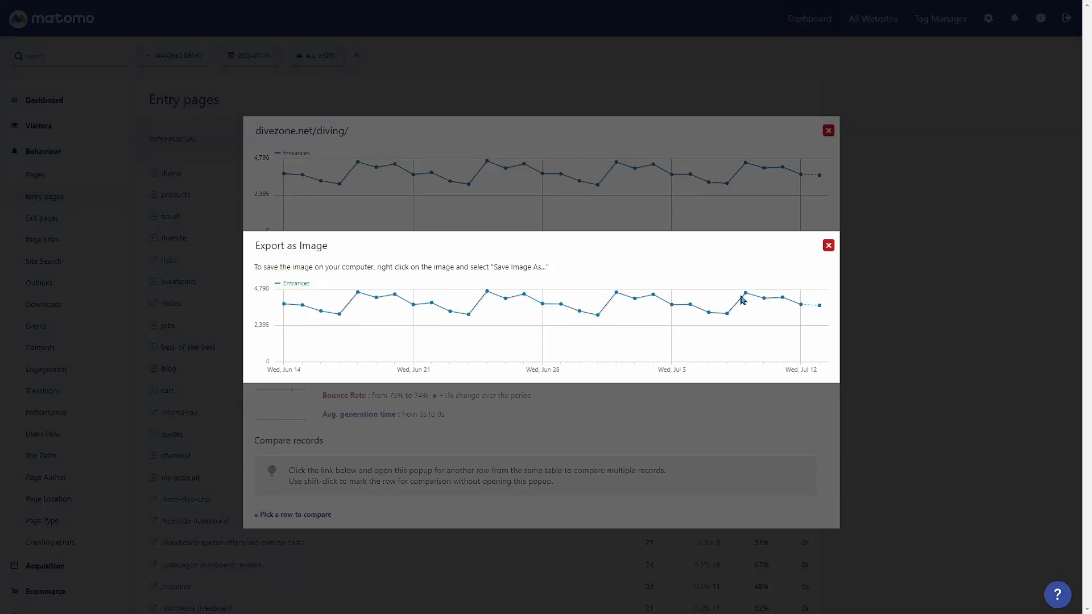
{"action": "left_click", "coordinate": [828, 246]}
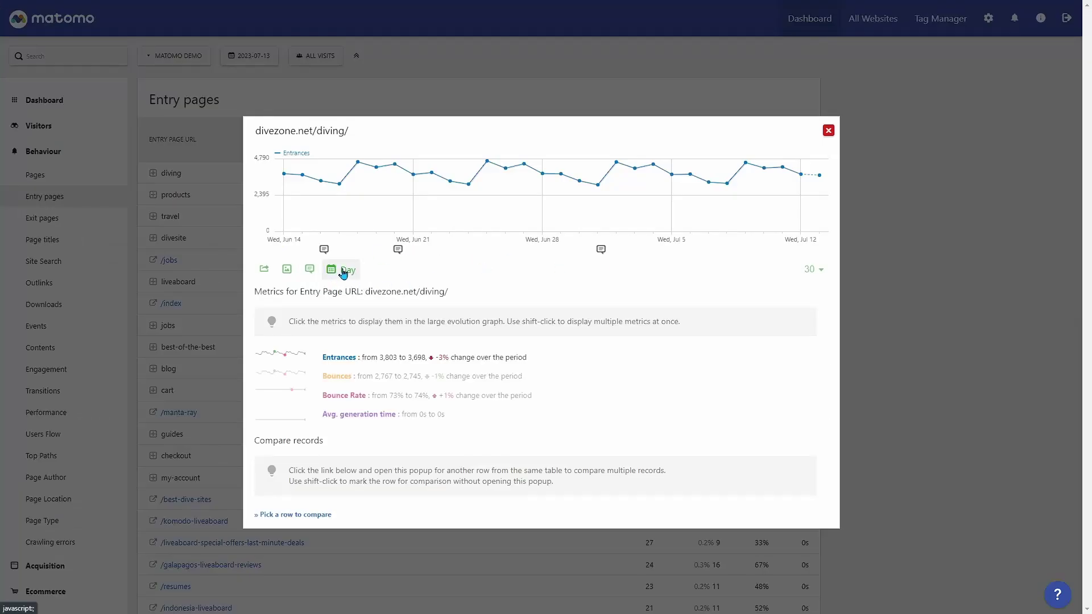
Check the available period and data-point count choices for the diving evolution graph without changing them.
{"action": "left_click", "coordinate": [343, 272]}
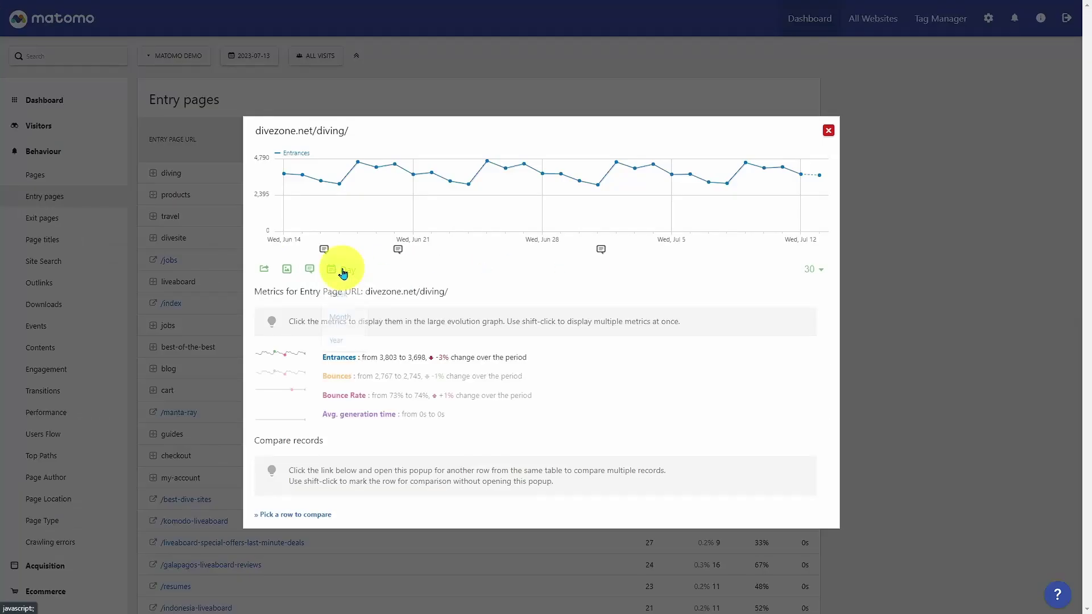
{"action": "left_click", "coordinate": [494, 270]}
{"action": "left_click", "coordinate": [816, 269]}
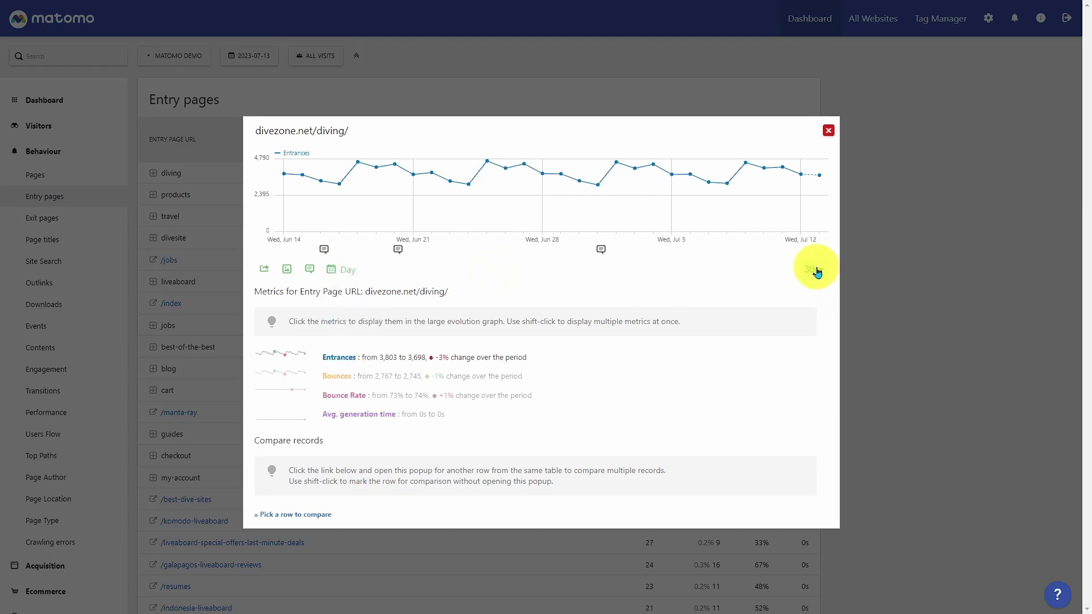
{"action": "left_click", "coordinate": [714, 280]}
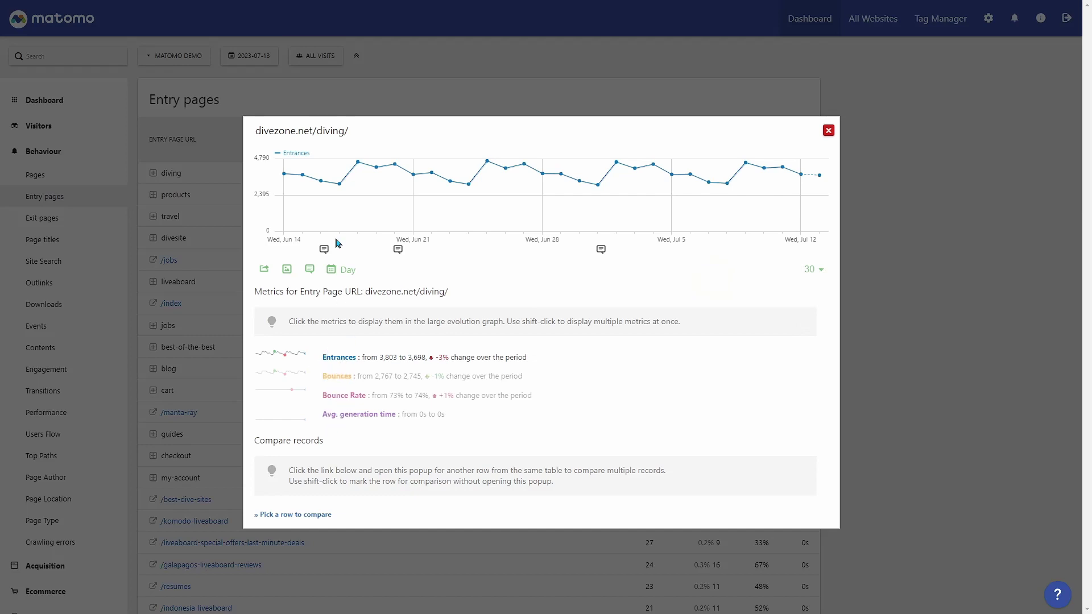
Plot Bounces and Bounce Rate one at a time in the diving evolution graph, and return to Entrances.
{"action": "left_click", "coordinate": [343, 380]}
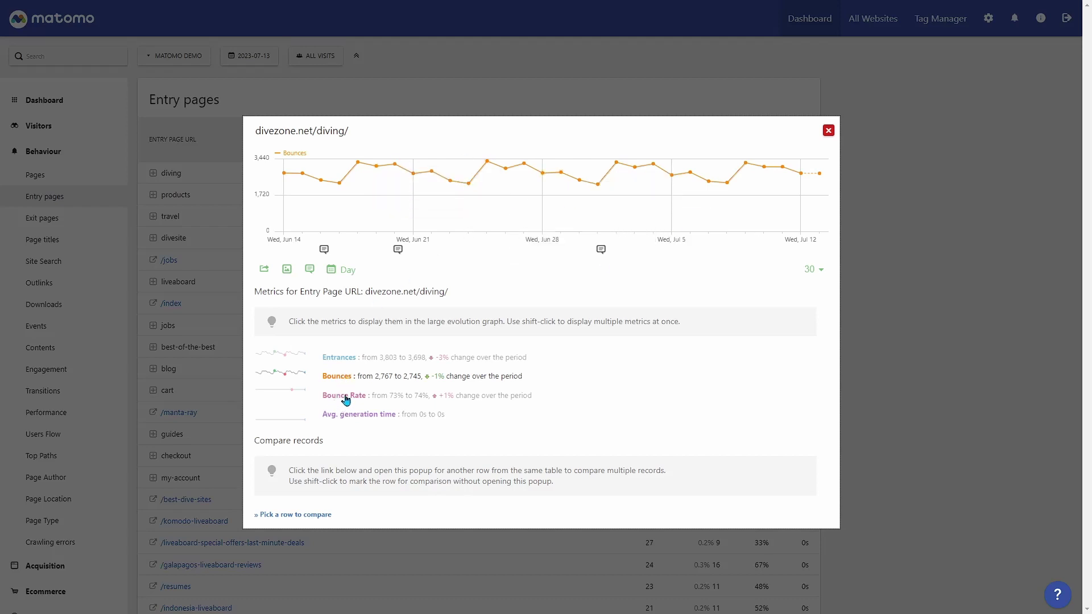
{"action": "left_click", "coordinate": [346, 397]}
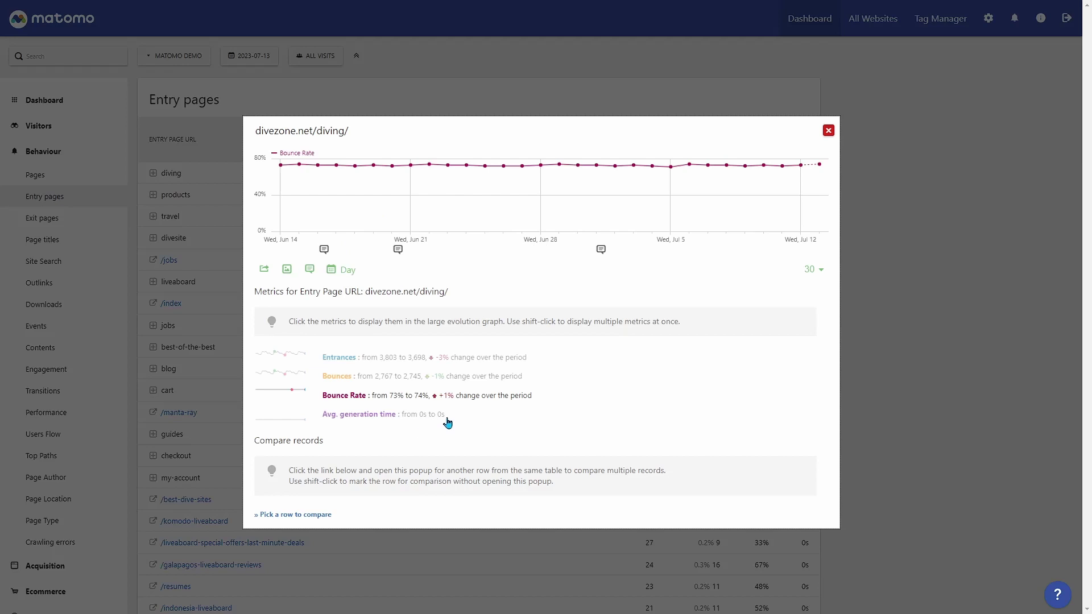
{"action": "left_click", "coordinate": [336, 358]}
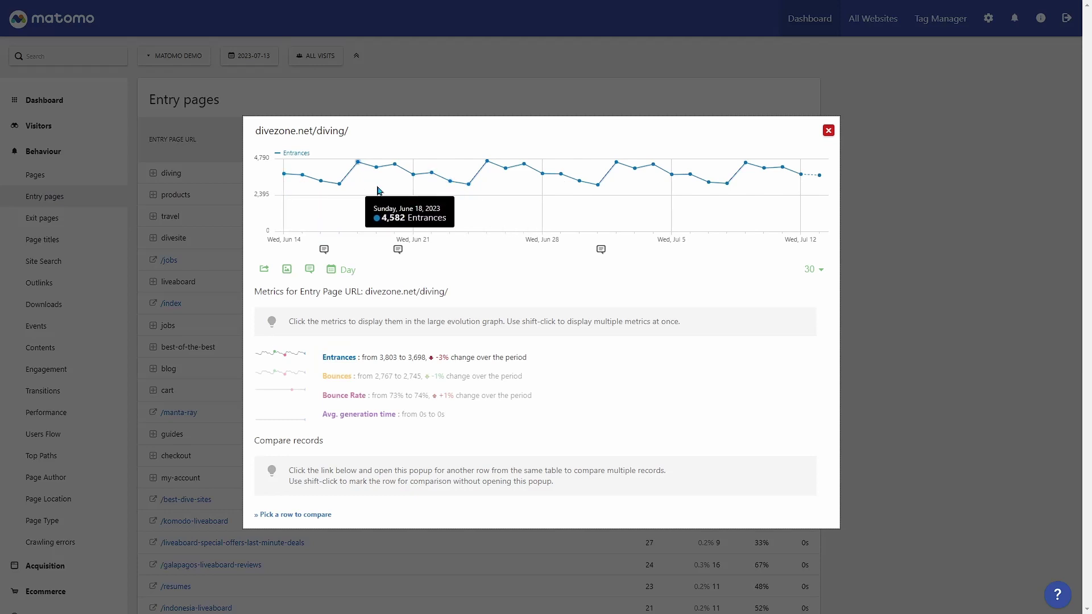
Compare the evolution of entrances for the diving row with the travel row, and close the comparison.
{"action": "left_click", "coordinate": [289, 516]}
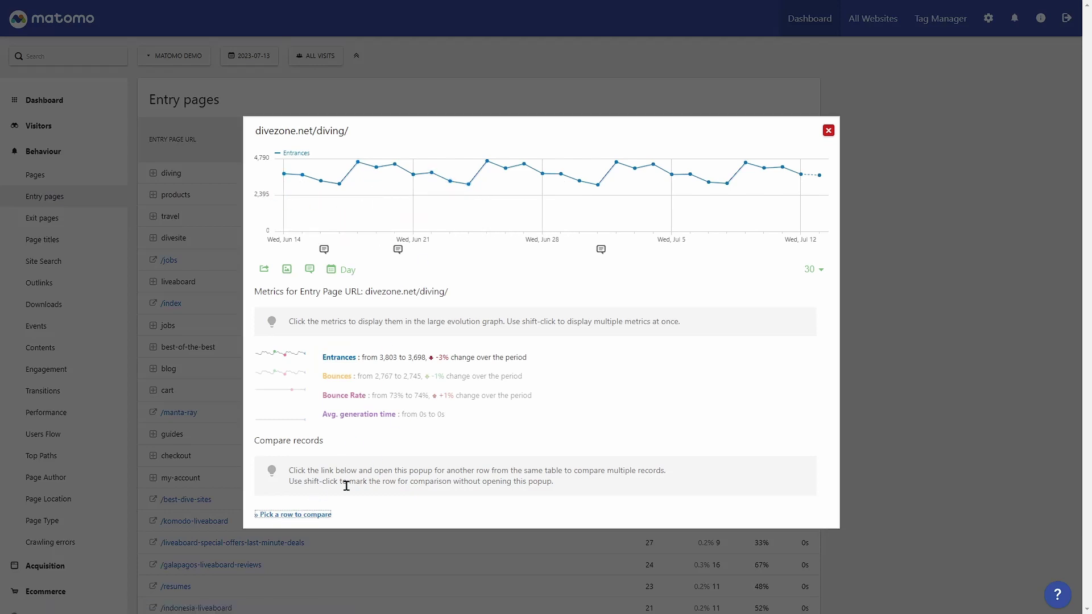
{"action": "left_click", "coordinate": [296, 514]}
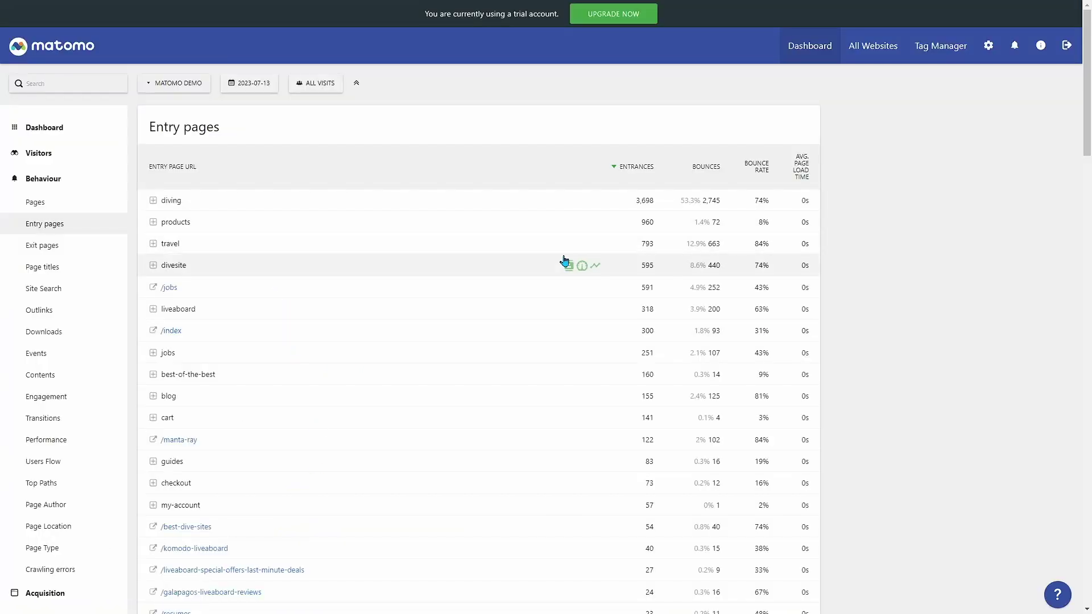
{"action": "left_click", "coordinate": [597, 244]}
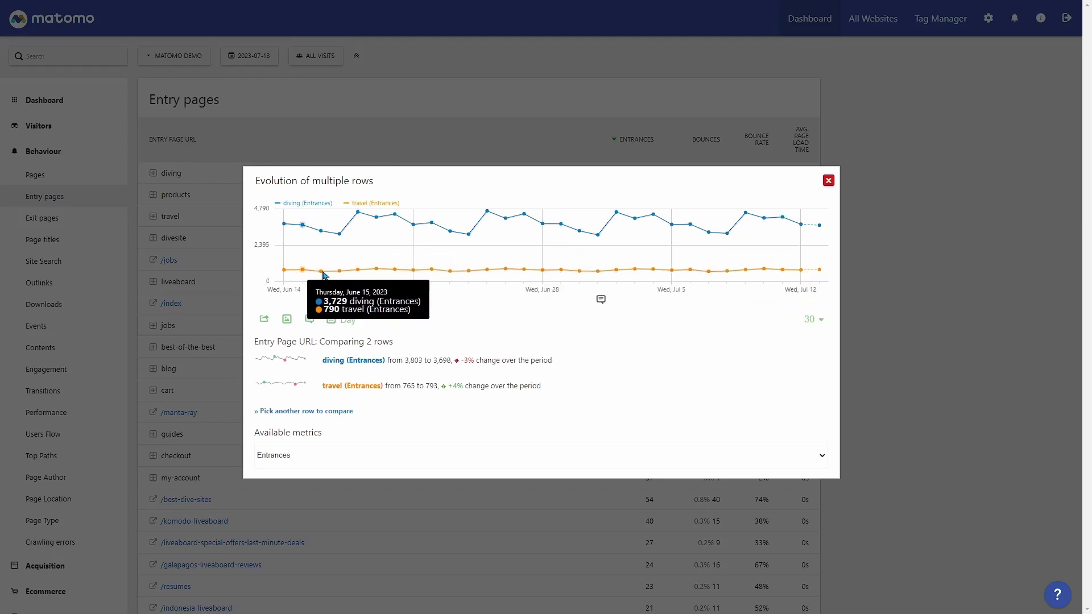
{"action": "left_click", "coordinate": [828, 180]}
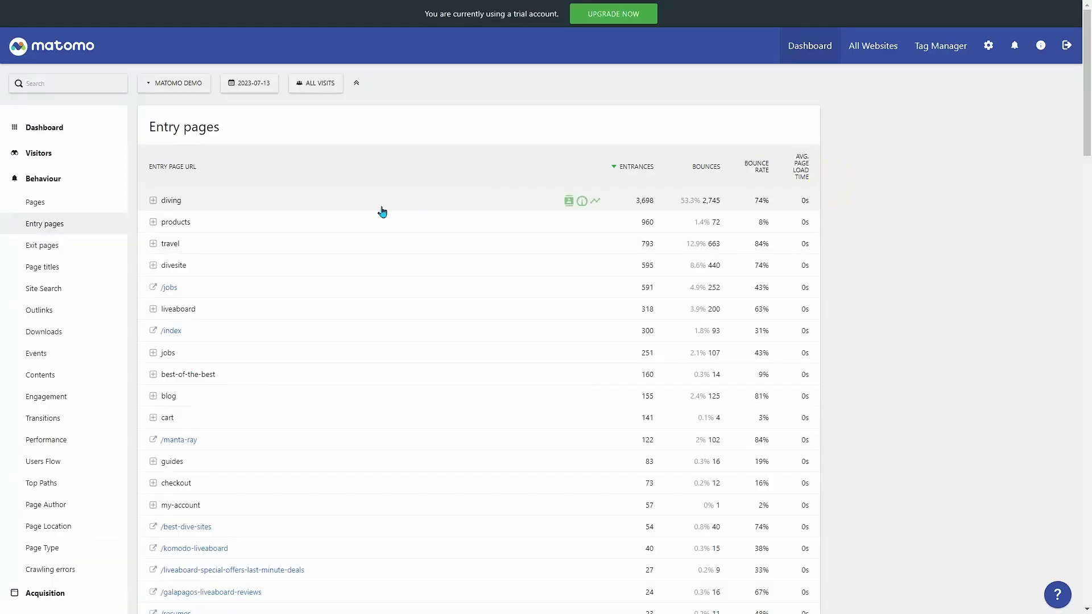
Expand the diving group and view the transitions report for its /bali page, closing it when done.
{"action": "left_click", "coordinate": [155, 202]}
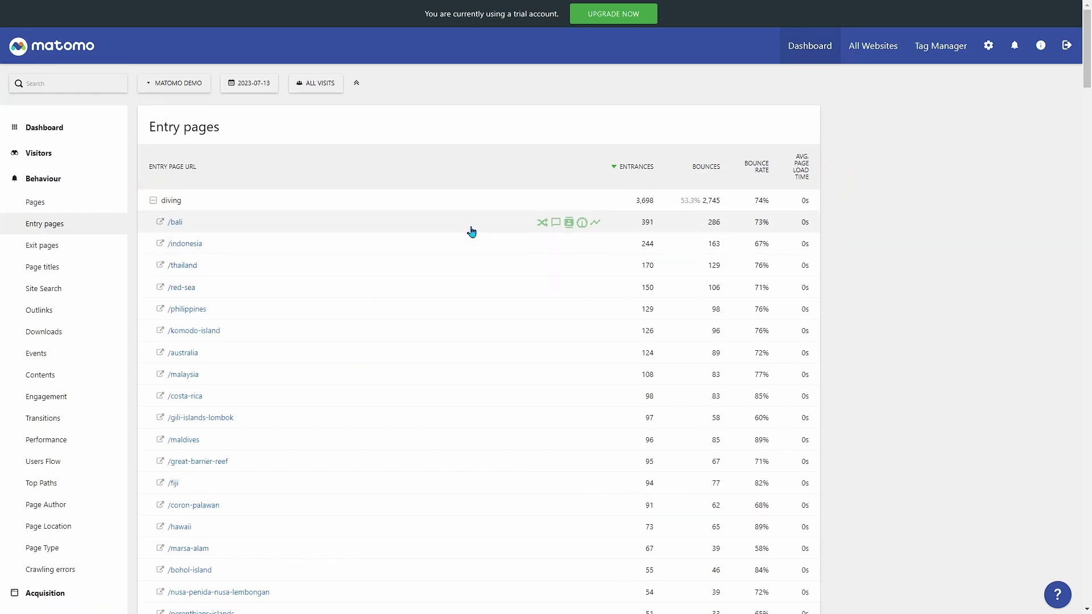
{"action": "left_click", "coordinate": [543, 225]}
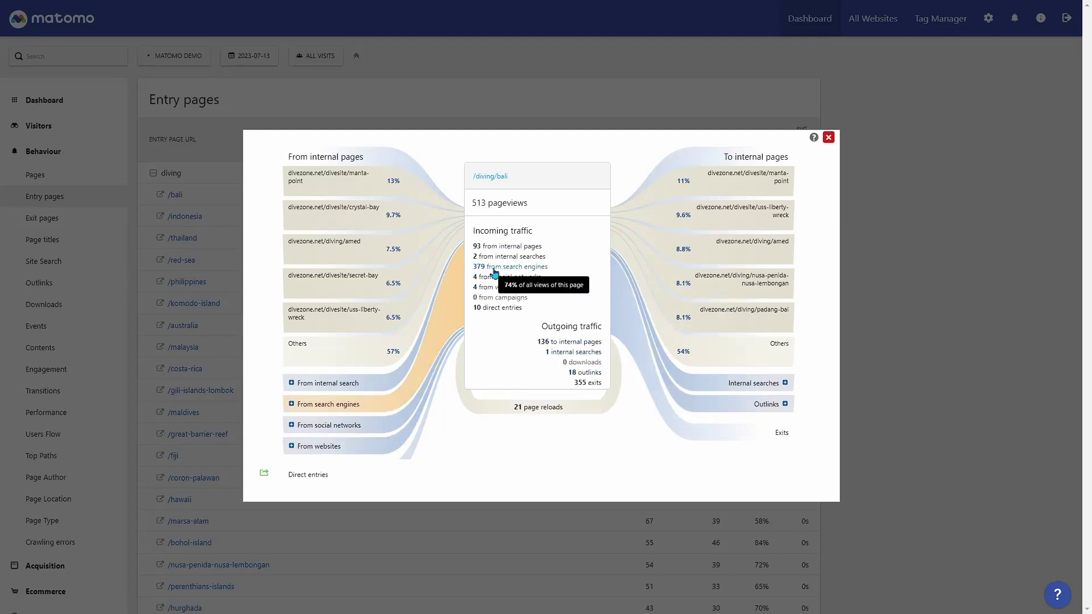
{"action": "left_click", "coordinate": [828, 139]}
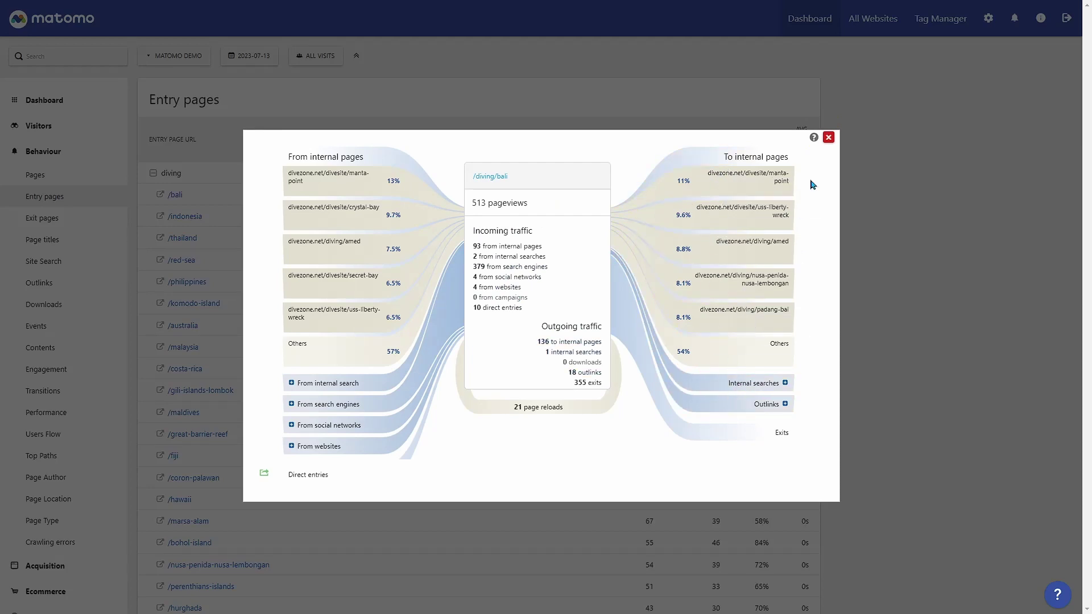
{"action": "left_click", "coordinate": [829, 138]}
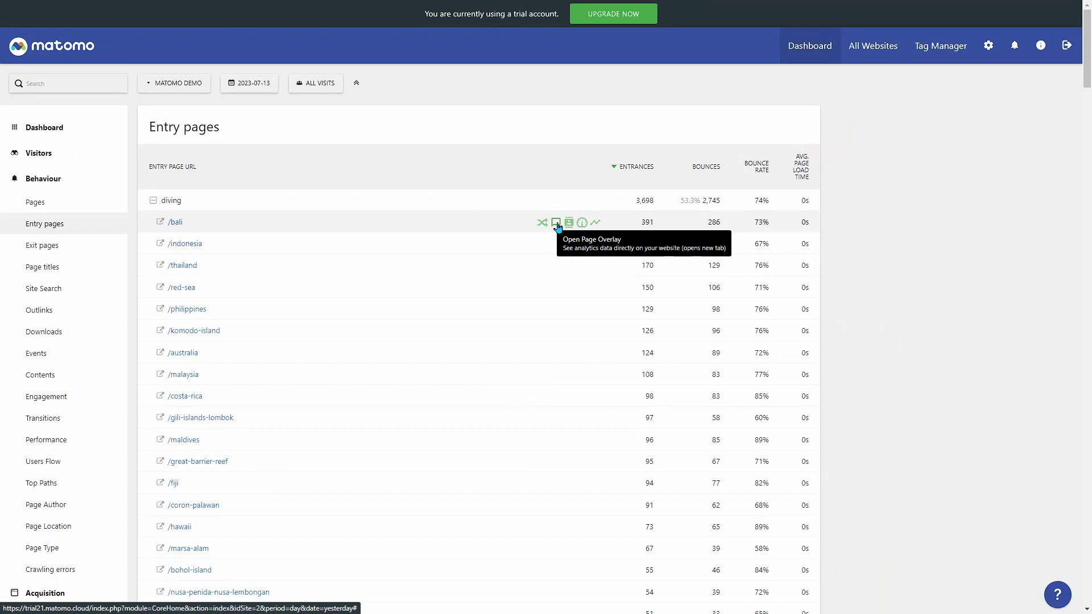
Open the page overlay for the /bali entry page to see analytics directly on the website.
{"action": "left_click", "coordinate": [556, 223]}
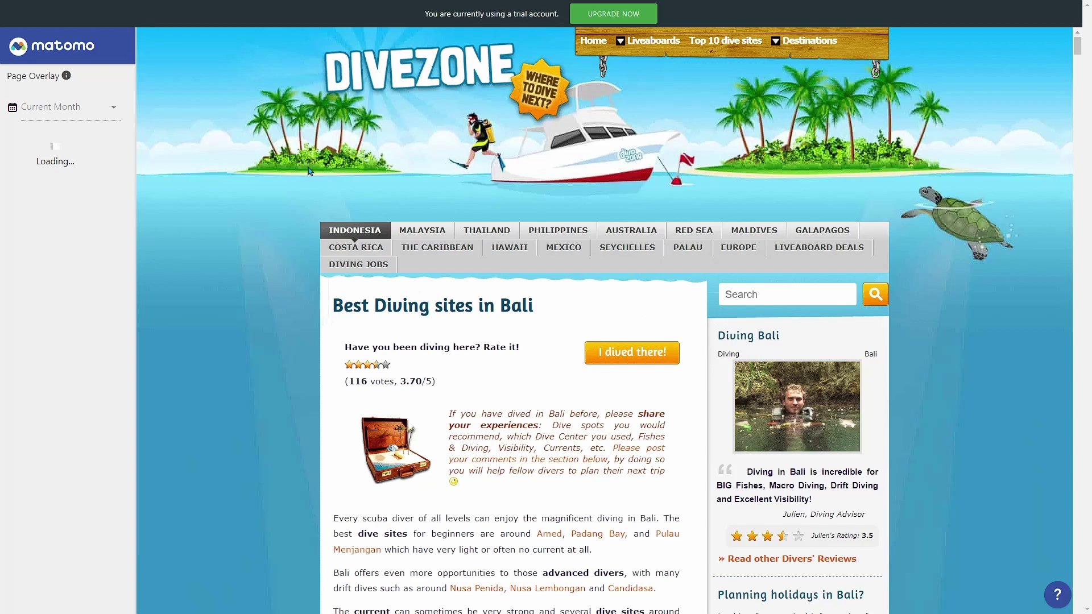
{"action": "mouse_move", "coordinate": [648, 253]}
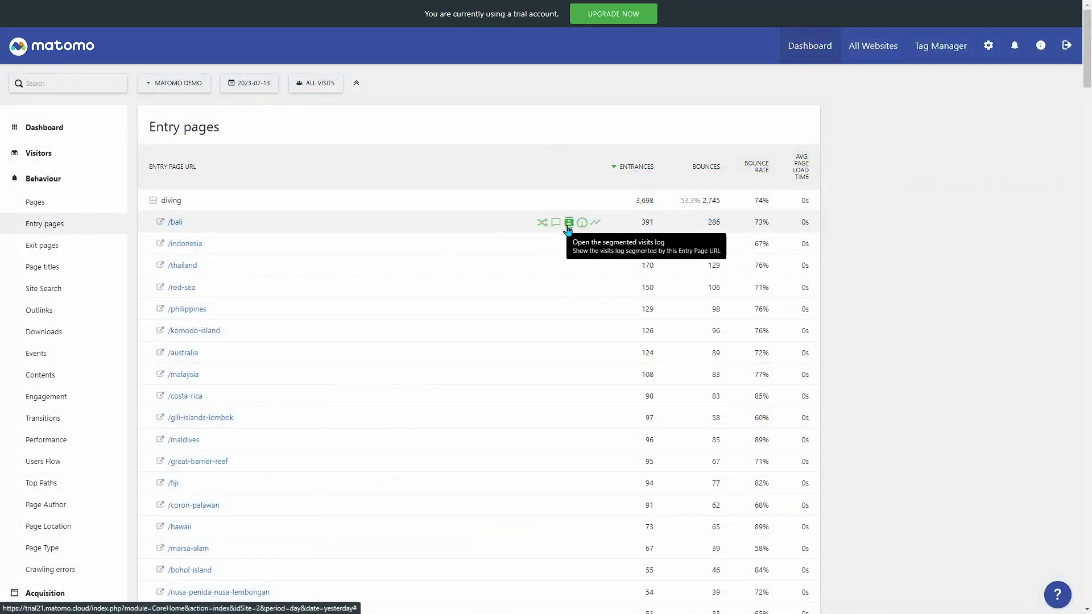
Open the segmented visits log for the /bali entry page and look through its visits.
{"action": "left_click", "coordinate": [568, 229]}
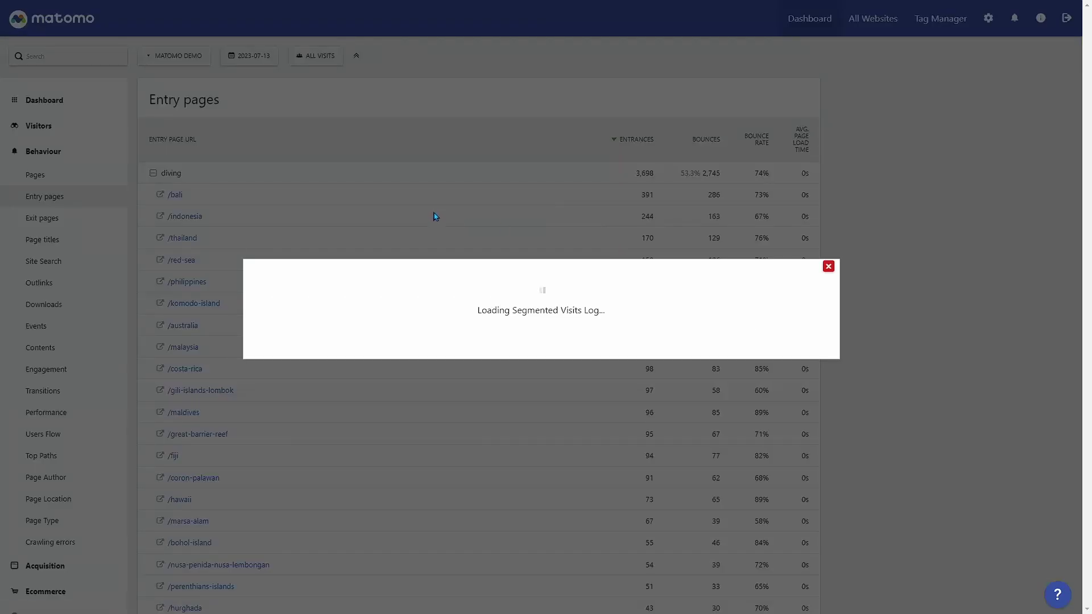
{"action": "scroll", "coordinate": [506, 299], "scroll_direction": "down", "scroll_amount": 4}
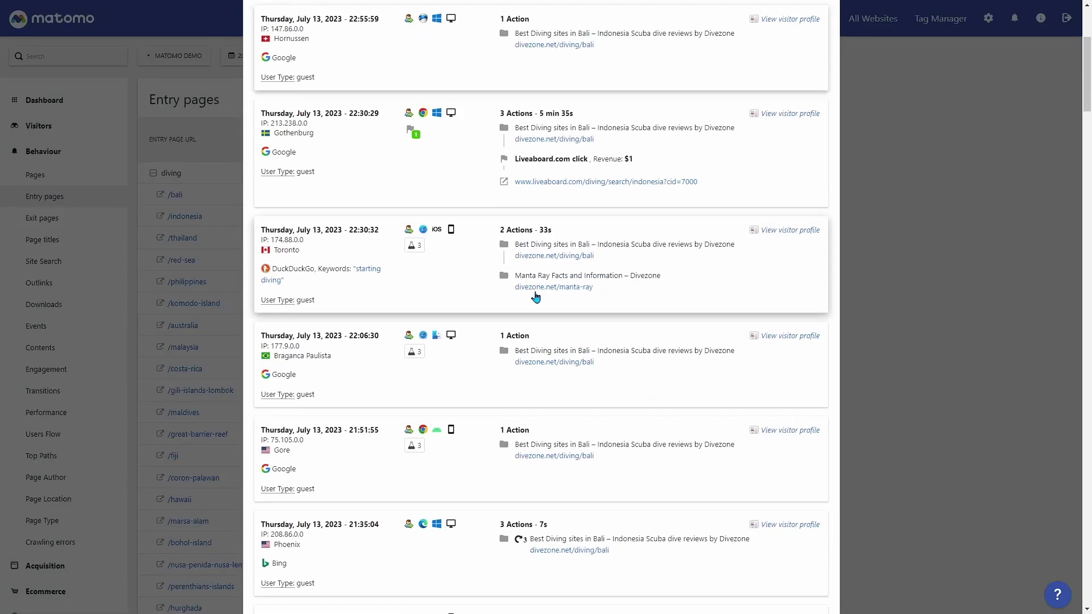
{"action": "scroll", "coordinate": [304, 273], "scroll_direction": "down", "scroll_amount": 15}
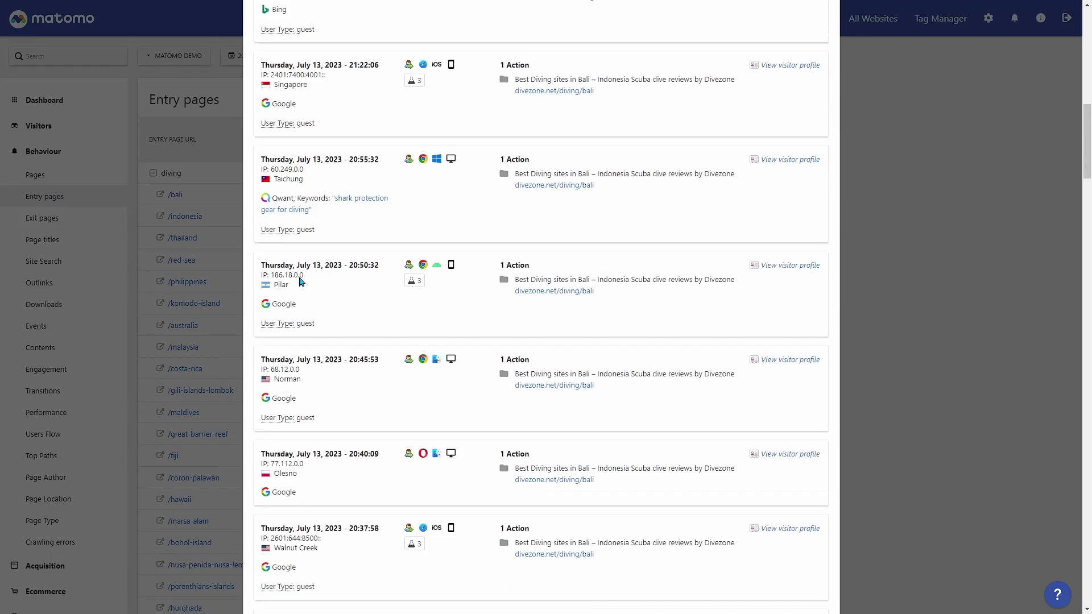
Look through the remaining visits in the /bali segmented visits log, and close it.
{"action": "scroll", "coordinate": [301, 281], "scroll_direction": "down", "scroll_amount": 15}
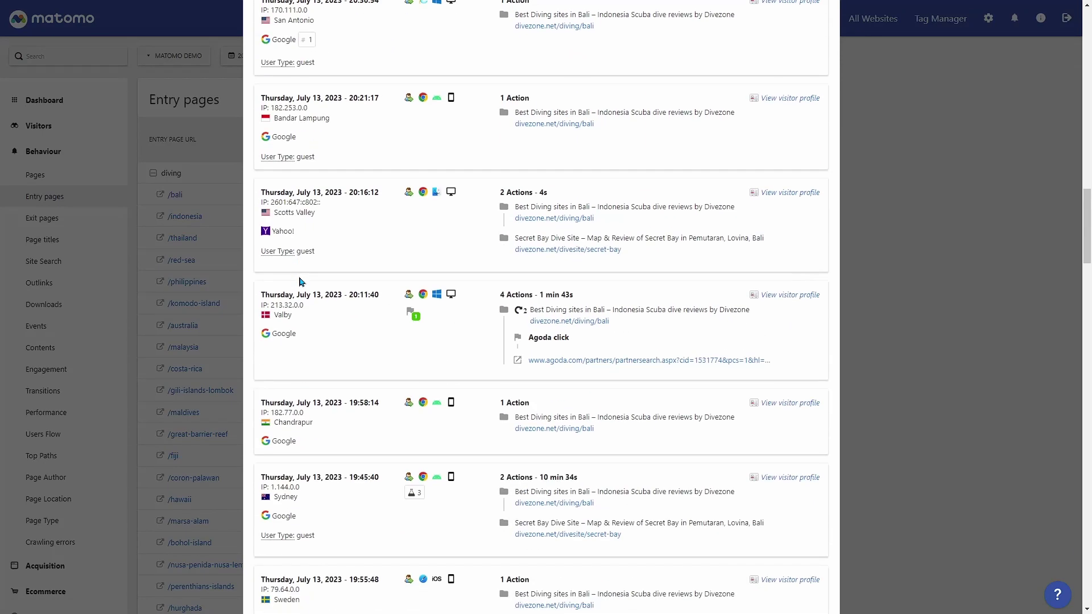
{"action": "scroll", "coordinate": [301, 281], "scroll_direction": "down", "scroll_amount": 3}
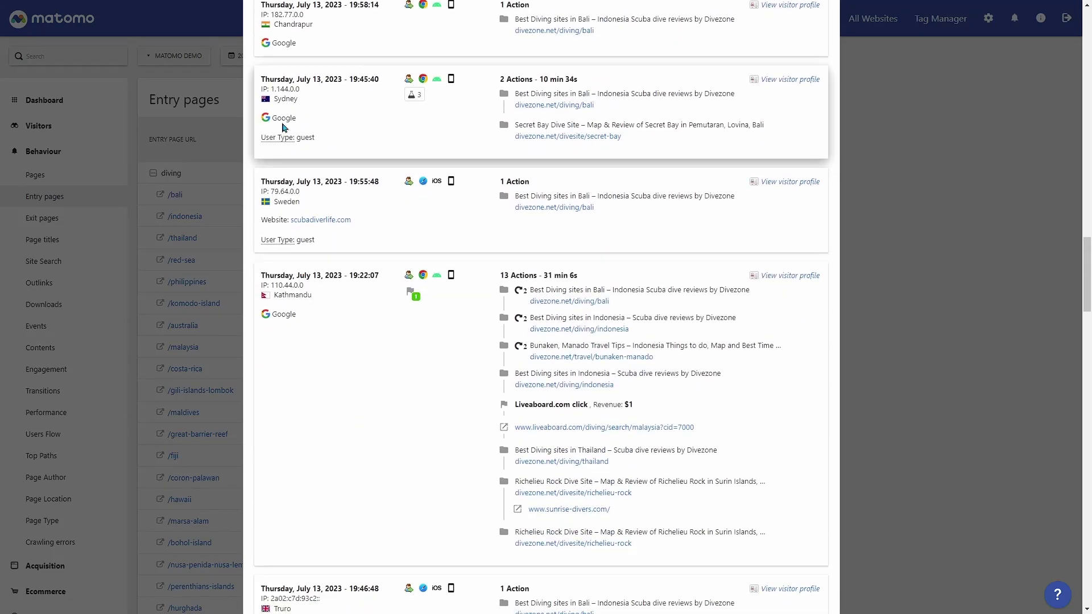
{"action": "scroll", "coordinate": [299, 279], "scroll_direction": "down", "scroll_amount": 12}
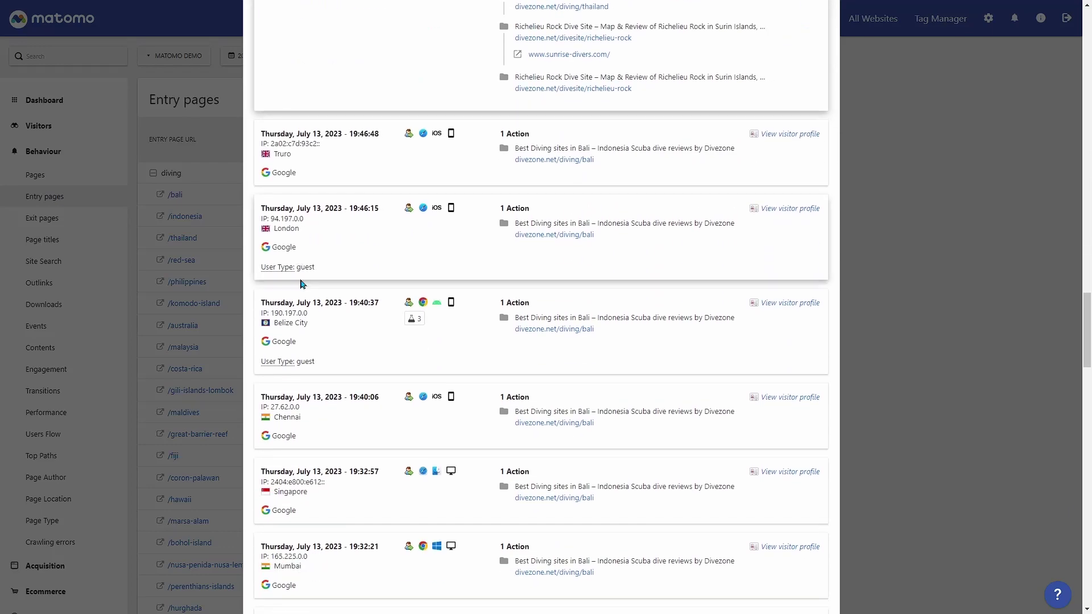
{"action": "scroll", "coordinate": [302, 284], "scroll_direction": "down", "scroll_amount": 7}
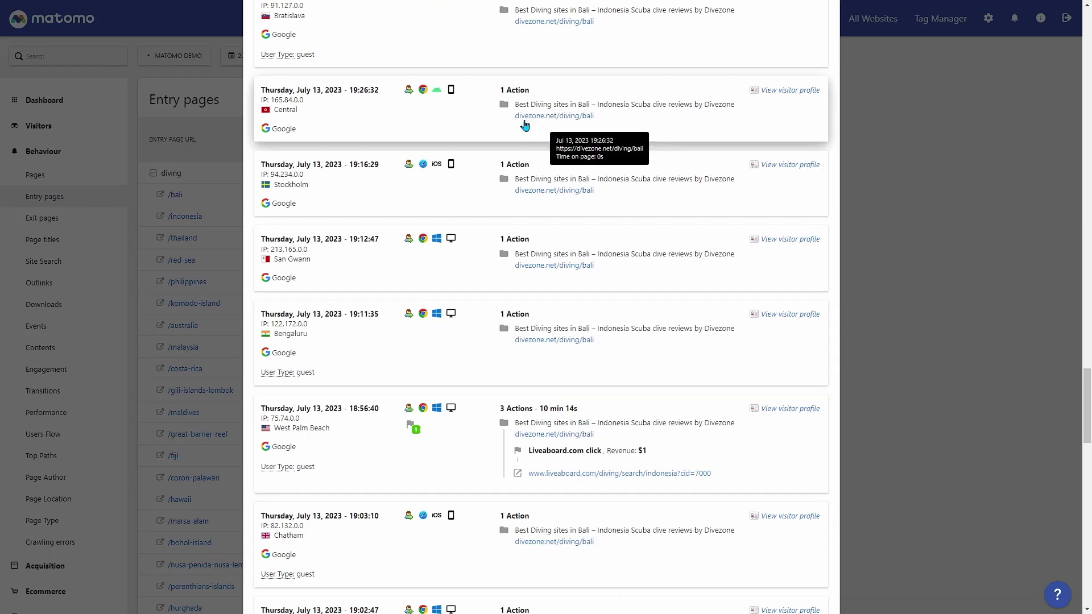
{"action": "key", "text": "Escape"}
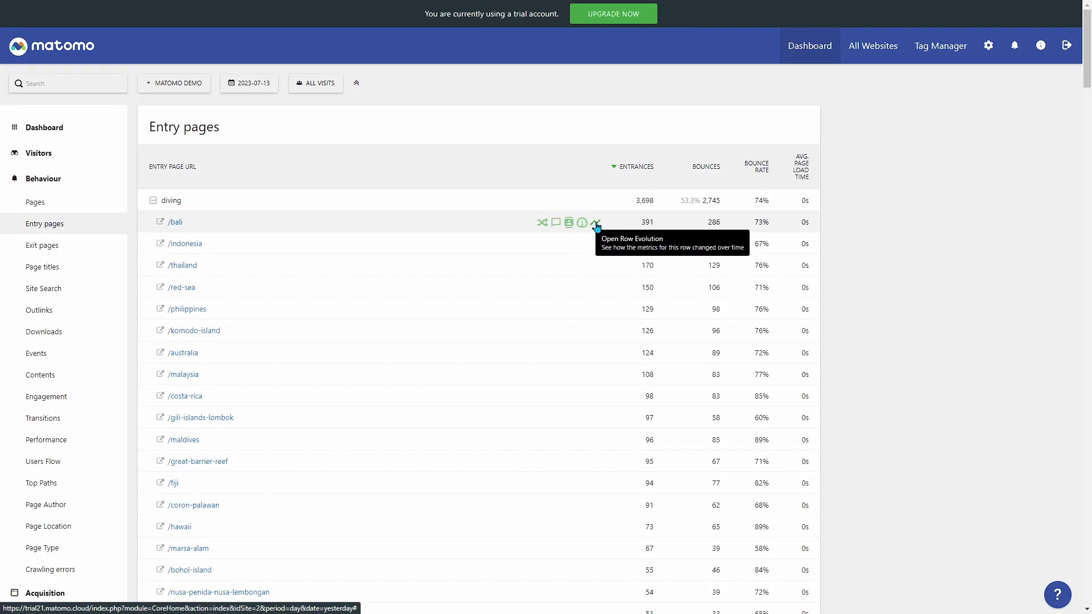
Compare the row evolution of the /bali entry page with the /indonesia row.
{"action": "left_click", "coordinate": [596, 223]}
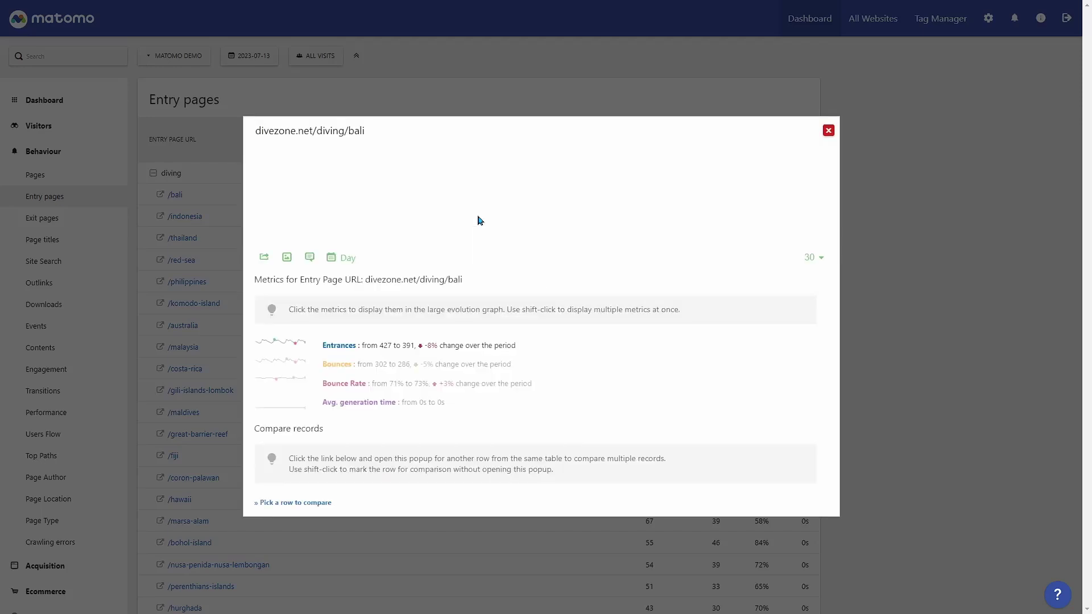
{"action": "left_click", "coordinate": [277, 516]}
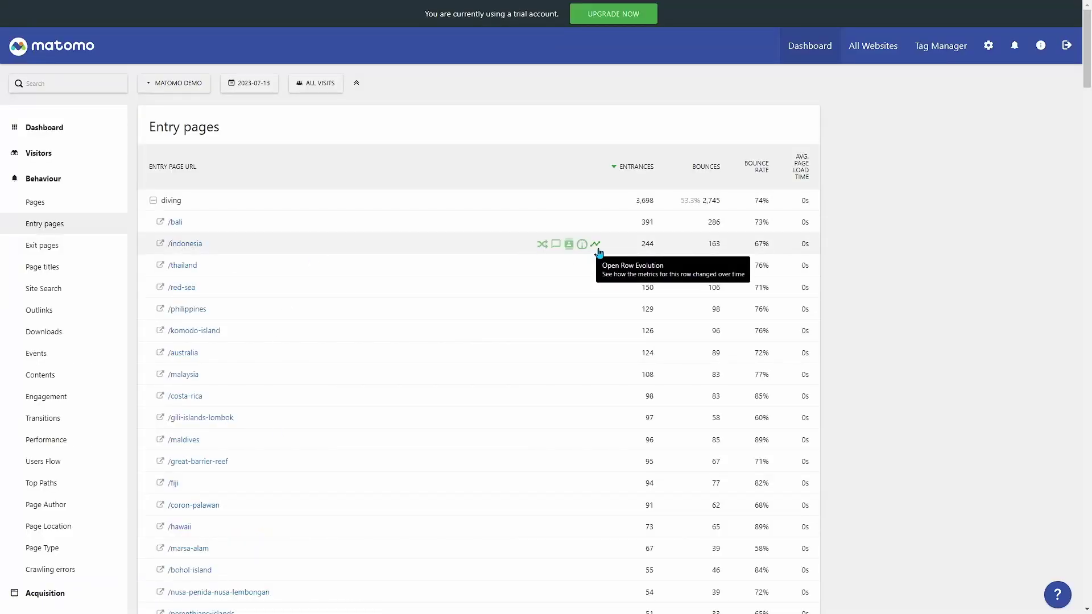
{"action": "left_click", "coordinate": [596, 246]}
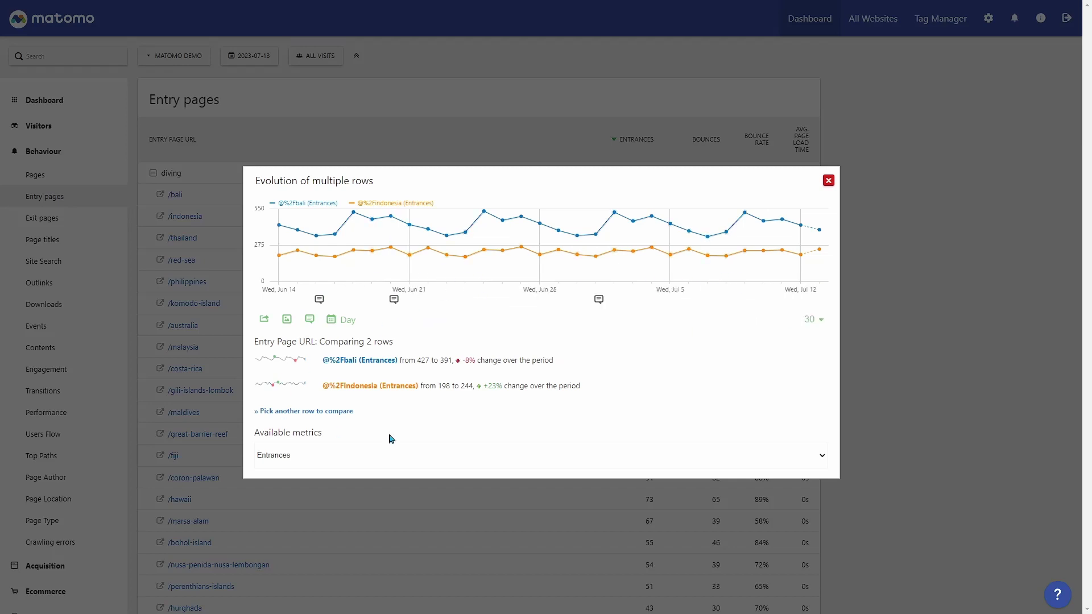
View the two-row comparison by Bounces and by Bounce Rate, and close the comparison.
{"action": "left_click", "coordinate": [820, 456]}
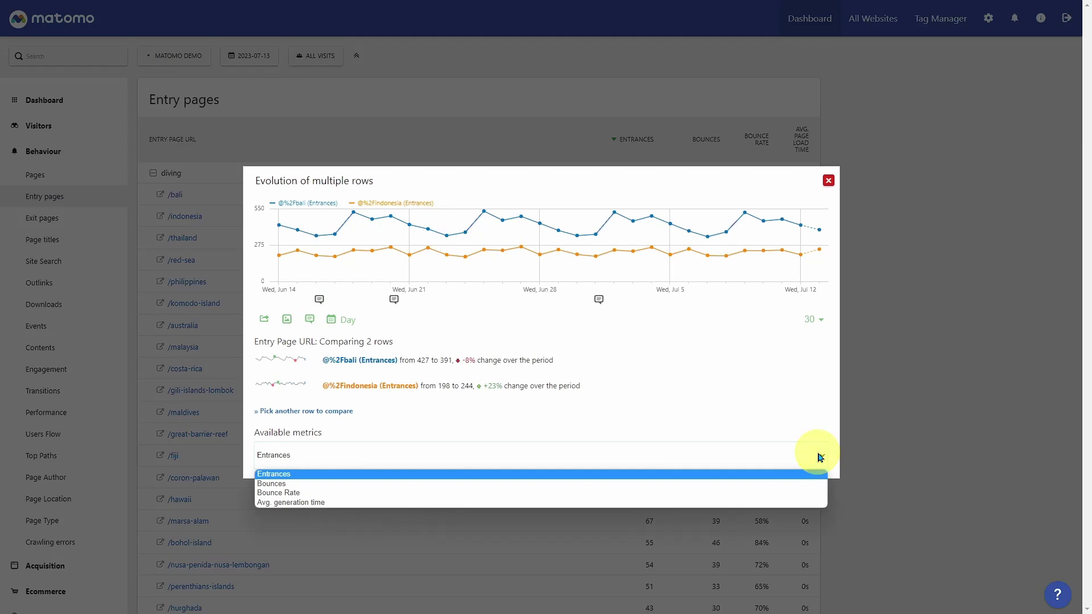
{"action": "left_click", "coordinate": [769, 484]}
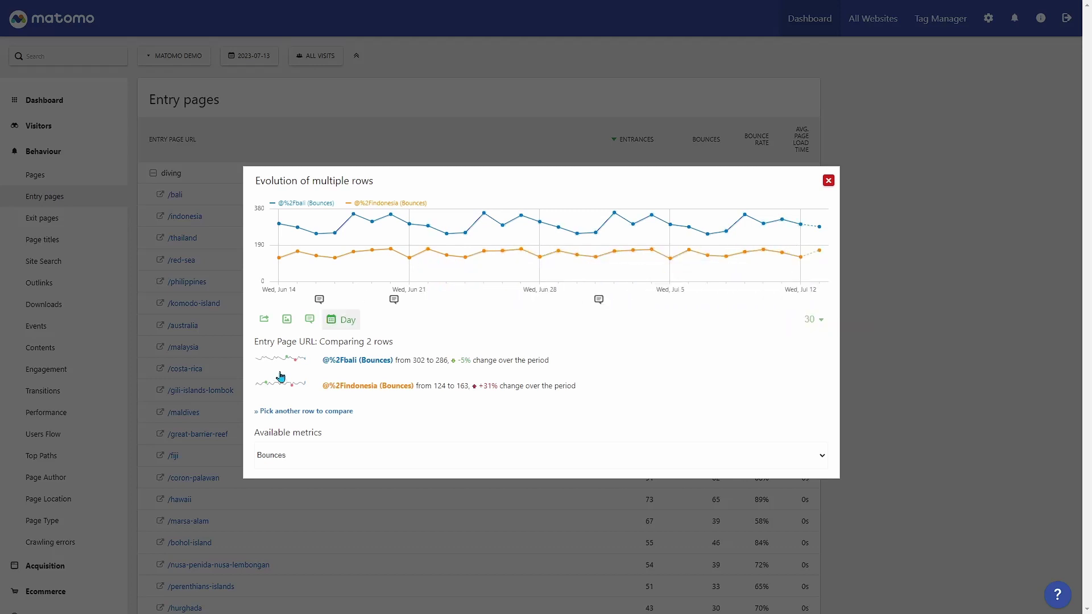
{"action": "left_click", "coordinate": [815, 453]}
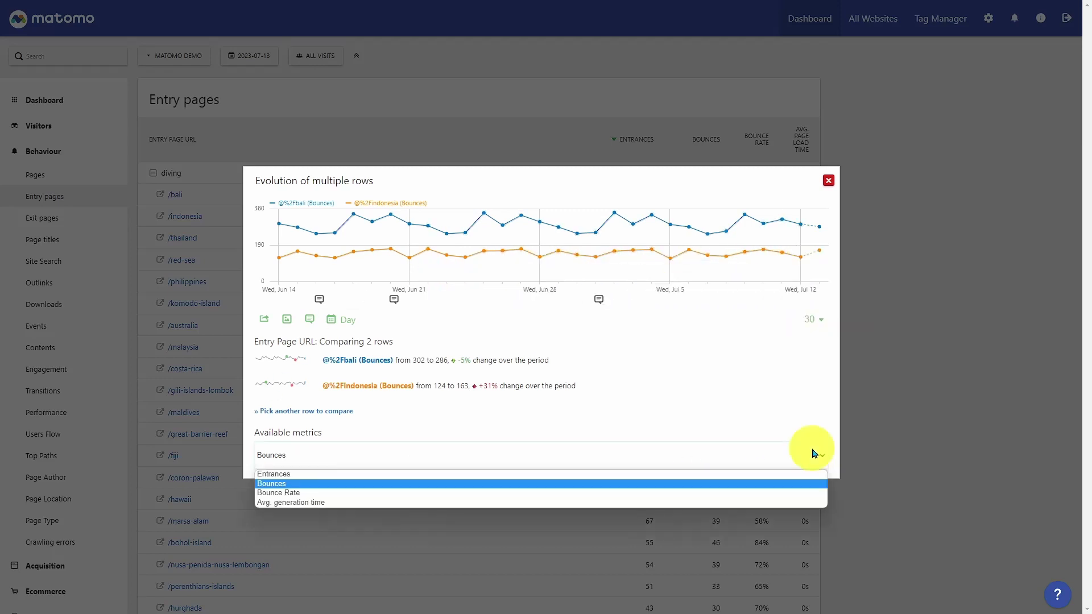
{"action": "left_click", "coordinate": [762, 494]}
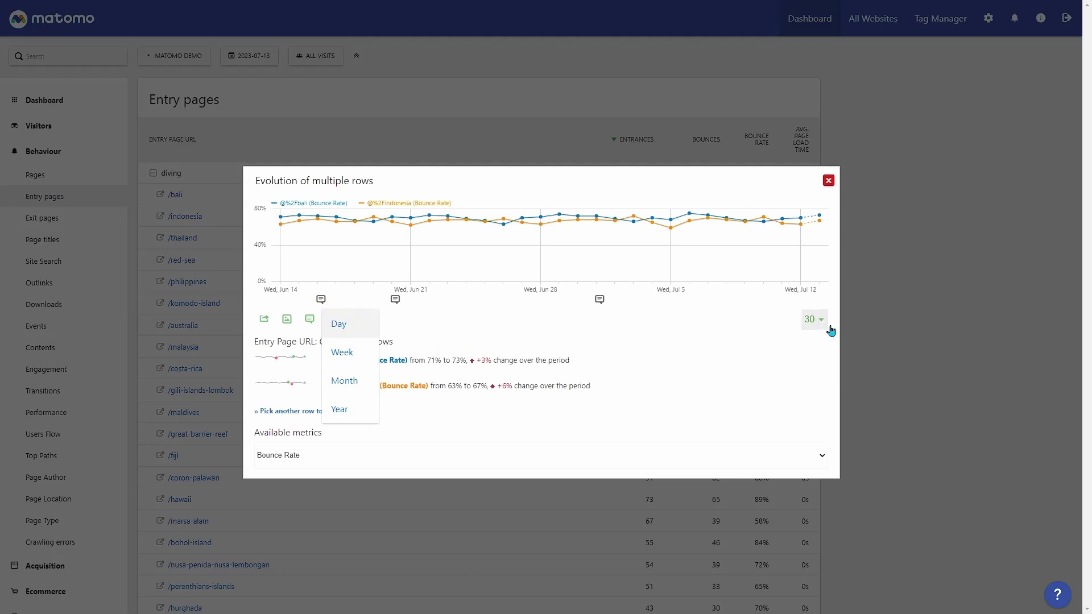
{"action": "key", "text": "Escape"}
Display the Entry pages report as a table with Goals metrics.
{"action": "scroll", "coordinate": [384, 359], "scroll_direction": "down", "scroll_amount": 20}
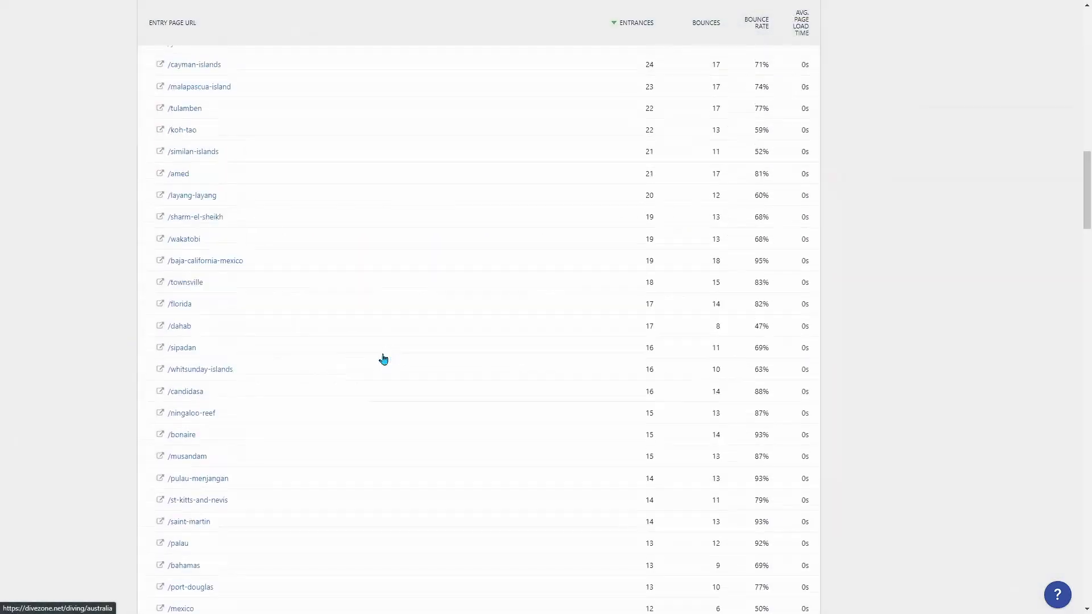
{"action": "scroll", "coordinate": [384, 358], "scroll_direction": "down", "scroll_amount": 15}
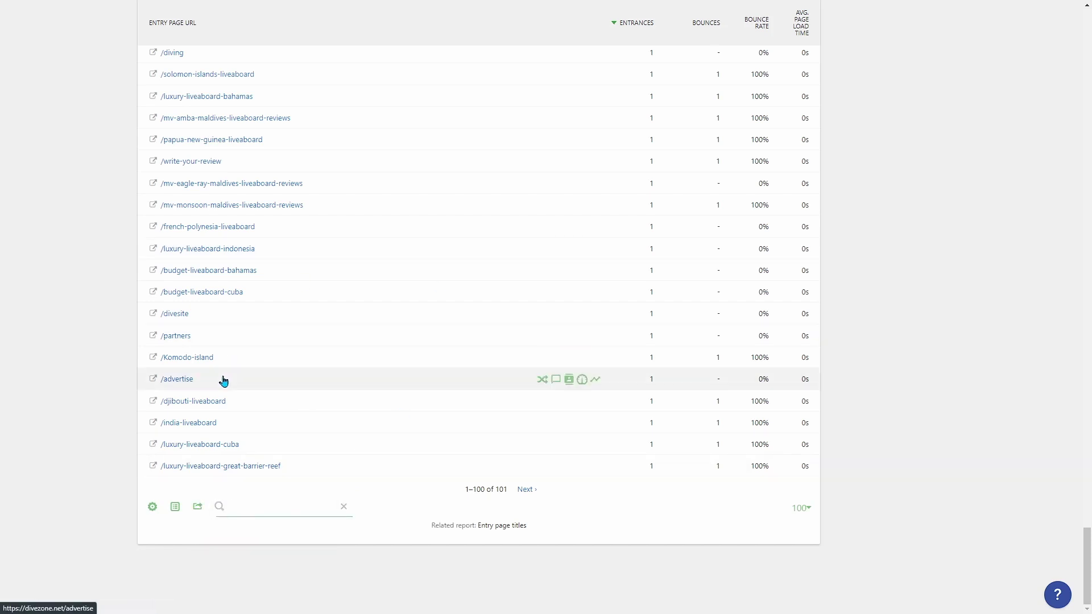
{"action": "left_click", "coordinate": [176, 511]}
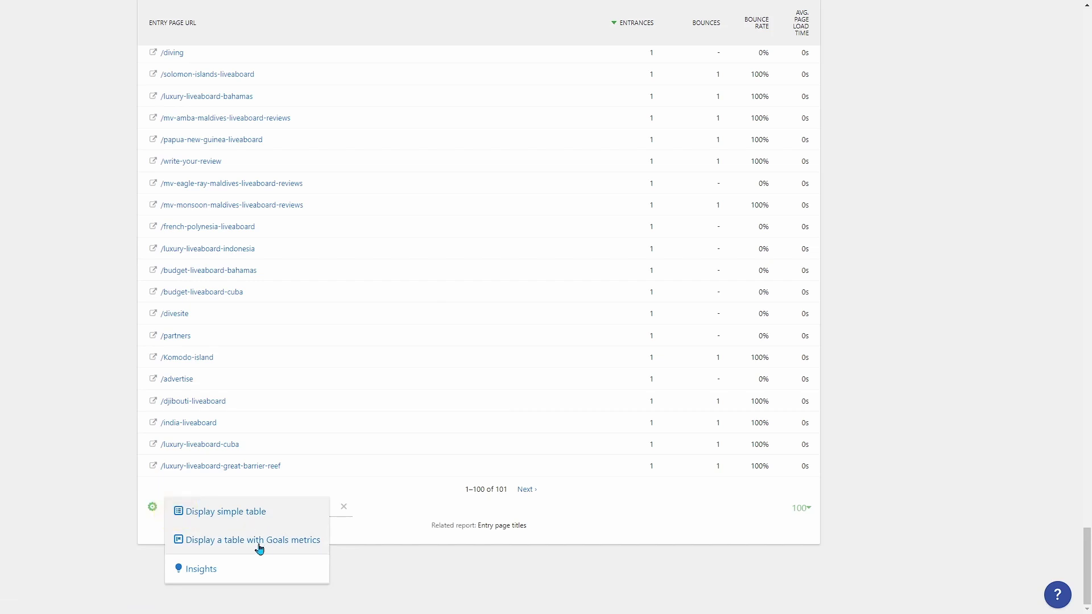
{"action": "left_click", "coordinate": [247, 547]}
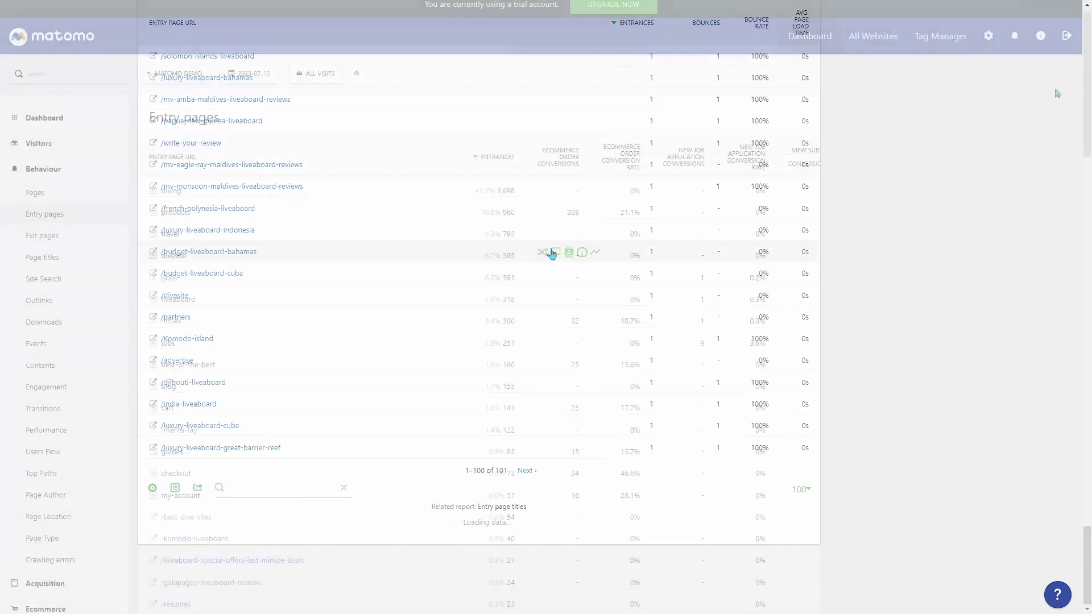
Switch the Entry pages report to the Insights view and examine the visit changes per entry page.
{"action": "left_click_drag", "start_coordinate": [1088, 94], "coordinate": [1079, 119]}
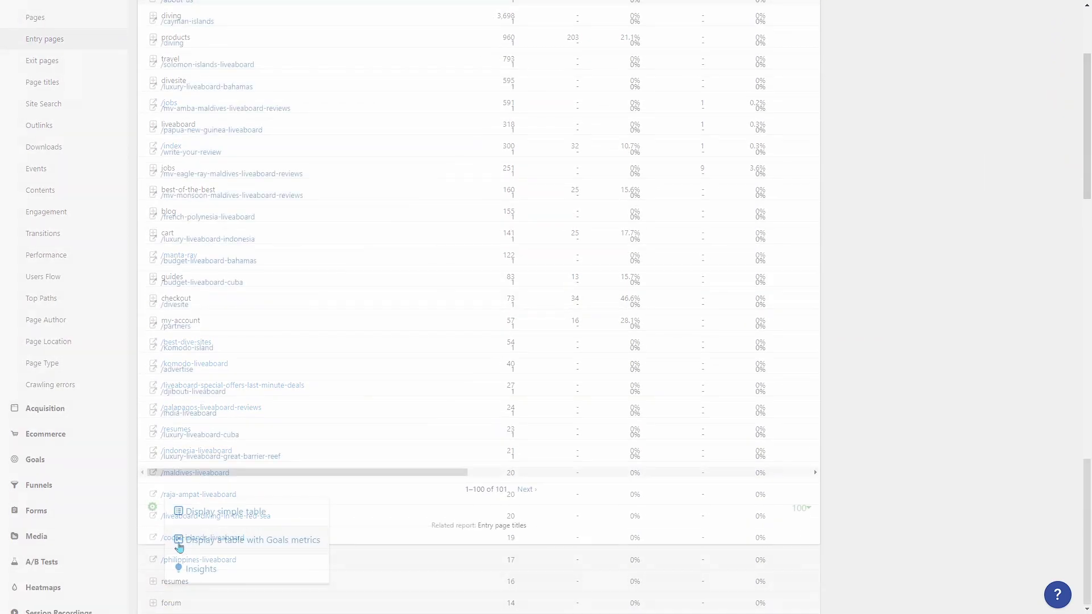
{"action": "left_click", "coordinate": [186, 569]}
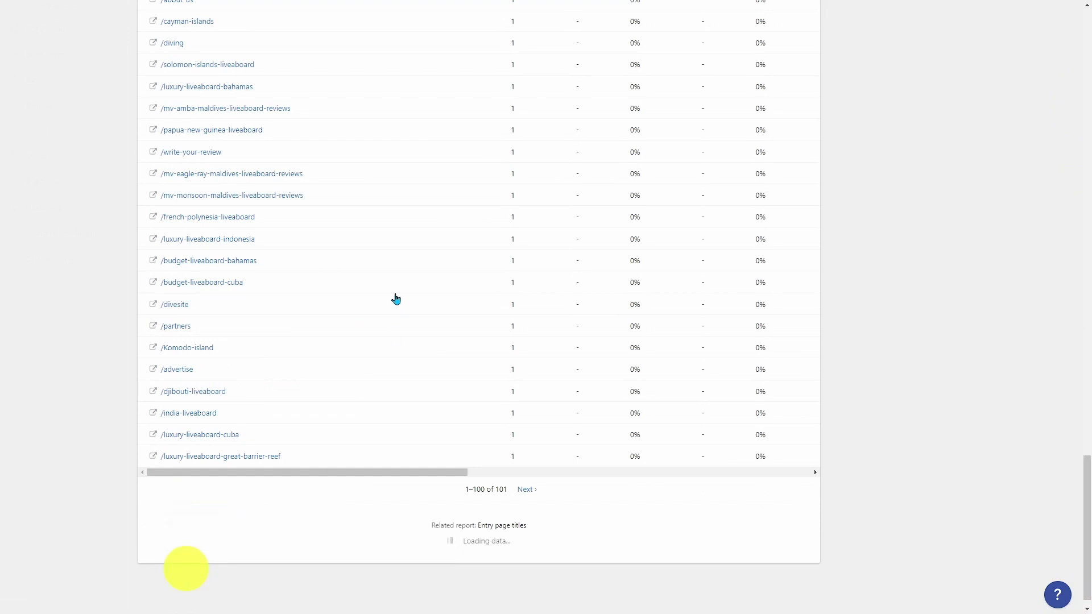
{"action": "scroll", "coordinate": [415, 273], "scroll_direction": "up", "scroll_amount": 5}
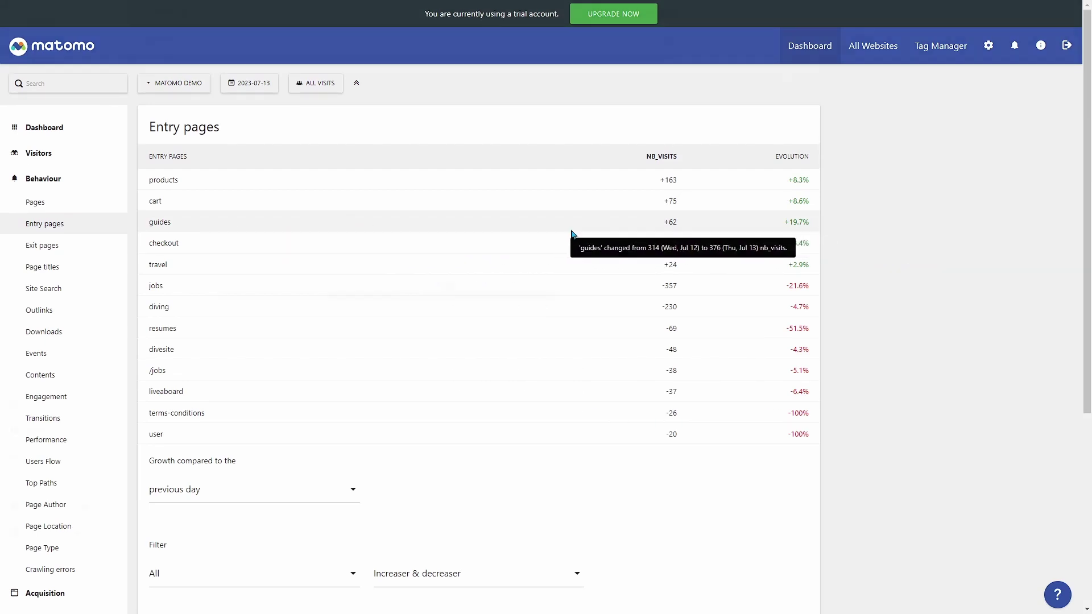
Return the Entry pages report from Insights to the simple table and look over its rows.
{"action": "scroll", "coordinate": [572, 233], "scroll_direction": "down", "scroll_amount": 5}
{"action": "left_click", "coordinate": [153, 340]}
{"action": "left_click", "coordinate": [199, 347]}
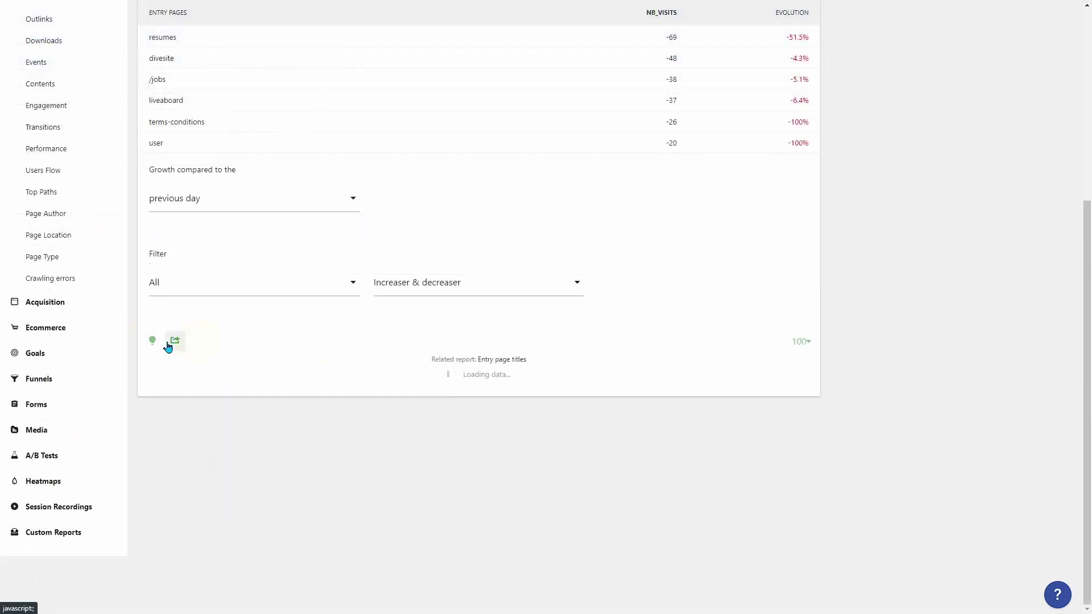
{"action": "scroll", "coordinate": [468, 293], "scroll_direction": "up", "scroll_amount": 3}
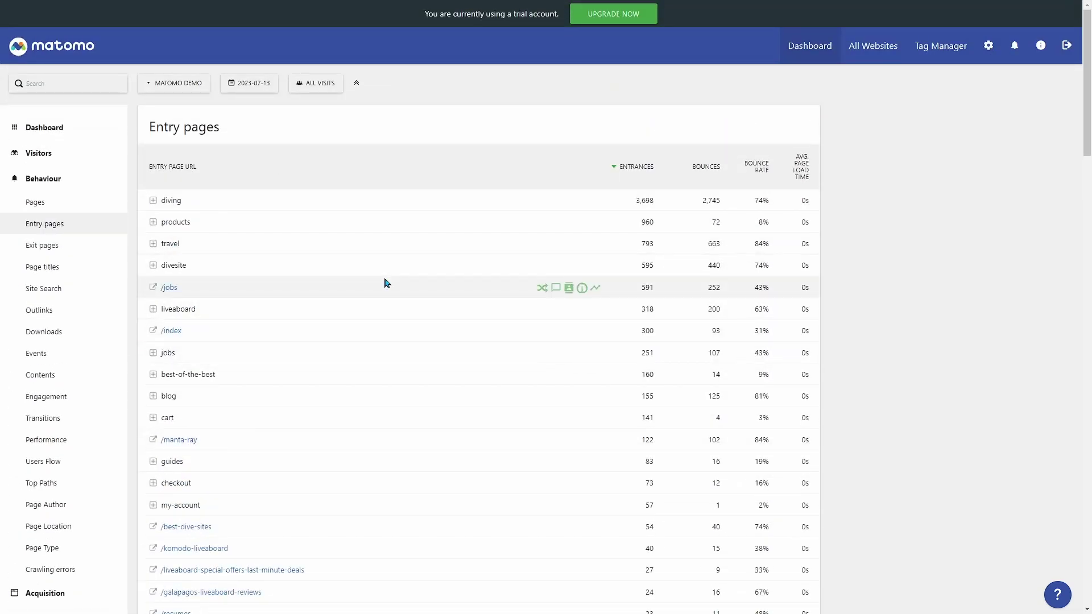
{"action": "scroll", "coordinate": [383, 320], "scroll_direction": "down", "scroll_amount": 5}
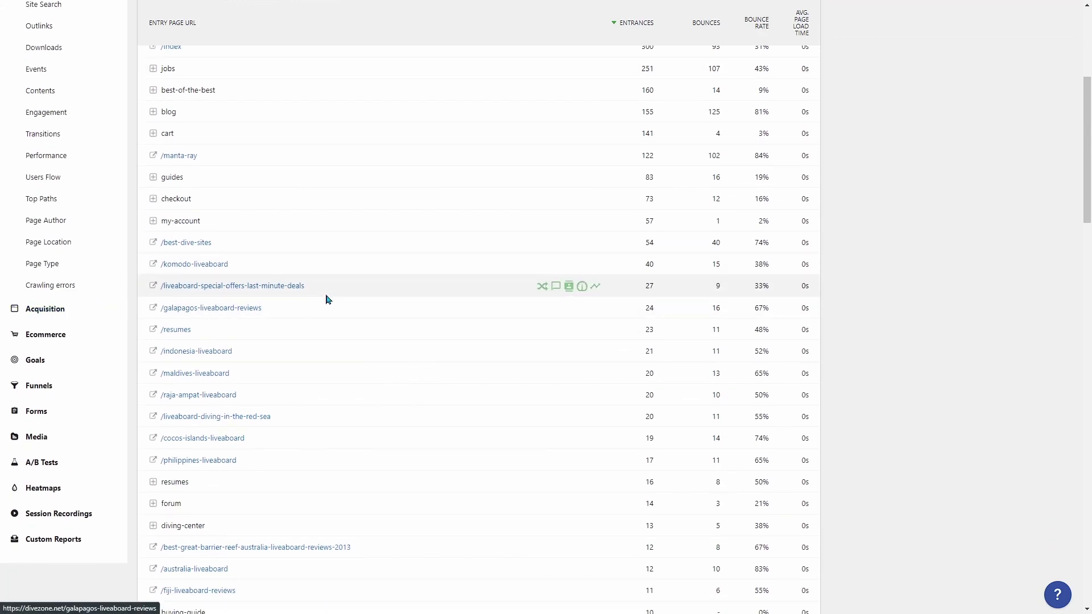
{"action": "scroll", "coordinate": [327, 297], "scroll_direction": "up", "scroll_amount": 5}
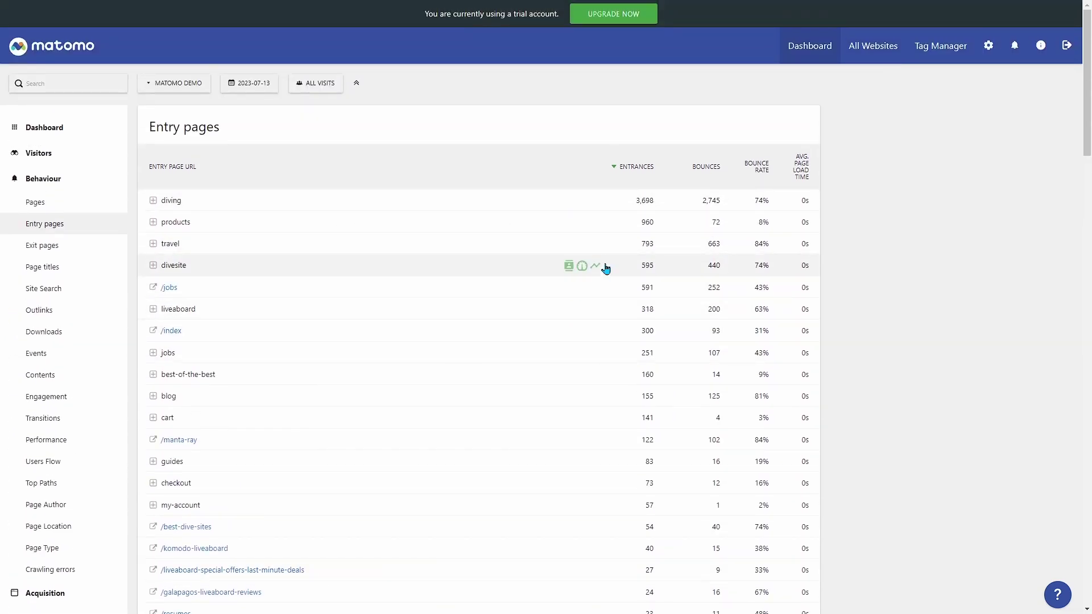
Expand the diving group, review the visits in the segmented visits log for /bali, and close the log.
{"action": "left_click", "coordinate": [153, 202]}
{"action": "left_click", "coordinate": [569, 223]}
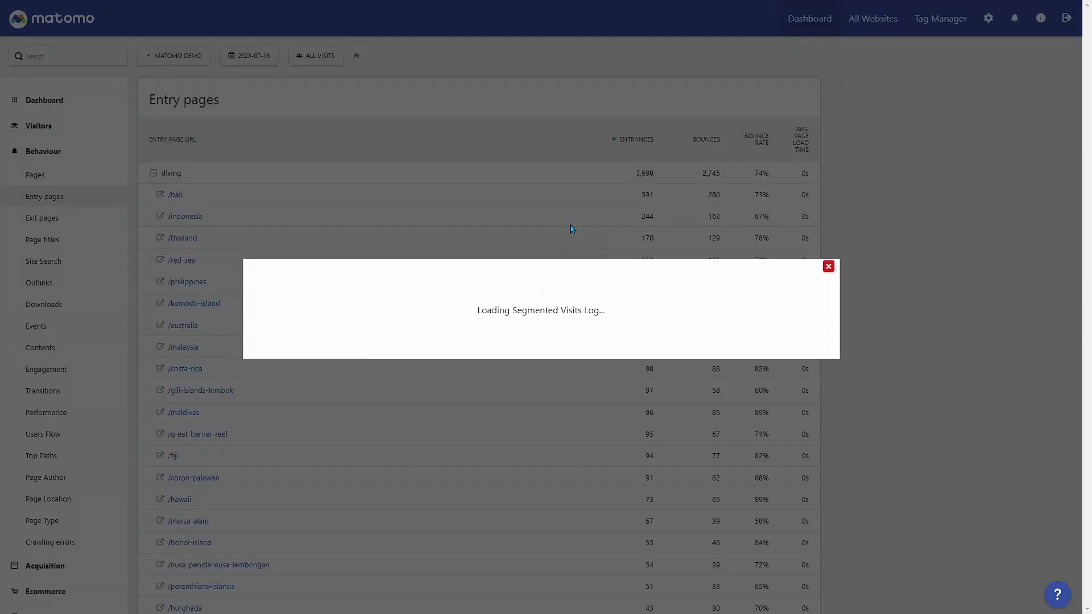
{"action": "scroll", "coordinate": [341, 256], "scroll_direction": "down", "scroll_amount": 8}
{"action": "scroll", "coordinate": [312, 273], "scroll_direction": "down", "scroll_amount": 8}
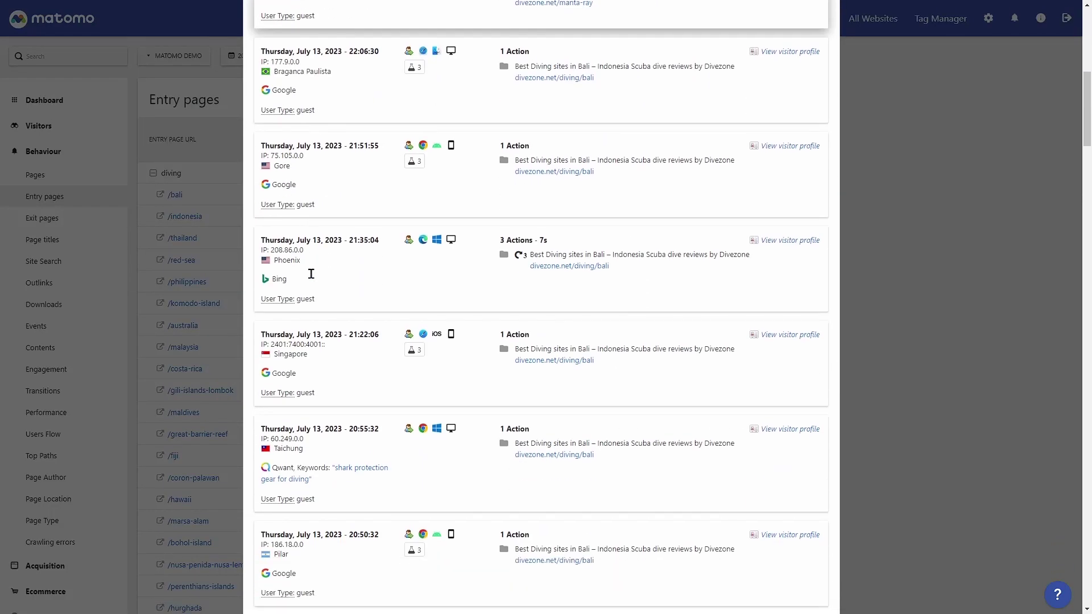
{"action": "scroll", "coordinate": [313, 278], "scroll_direction": "down", "scroll_amount": 10}
{"action": "scroll", "coordinate": [312, 279], "scroll_direction": "down", "scroll_amount": 10}
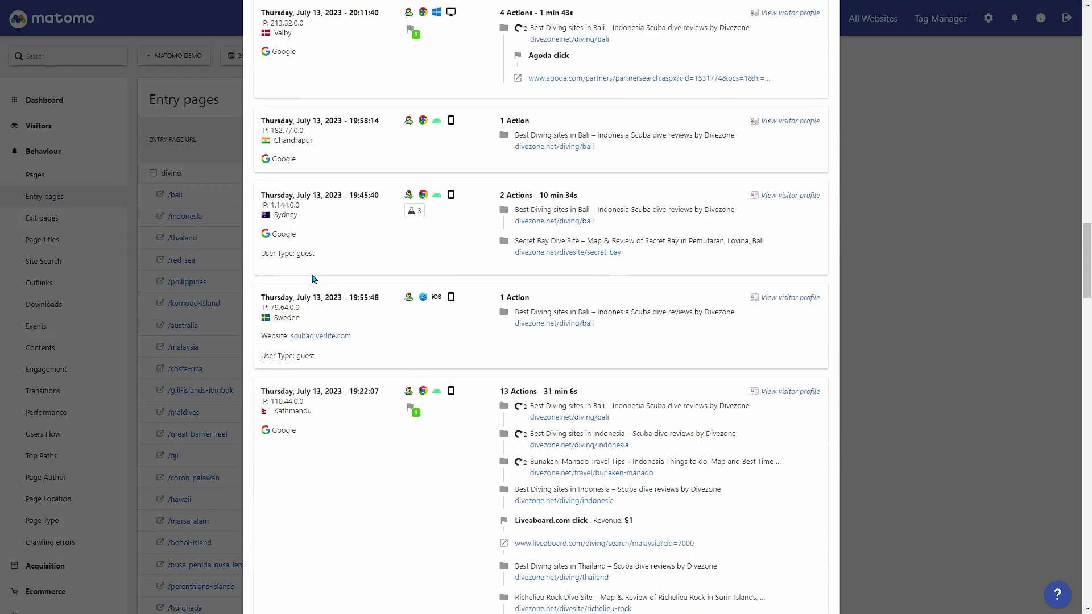
{"action": "scroll", "coordinate": [311, 278], "scroll_direction": "up", "scroll_amount": 4}
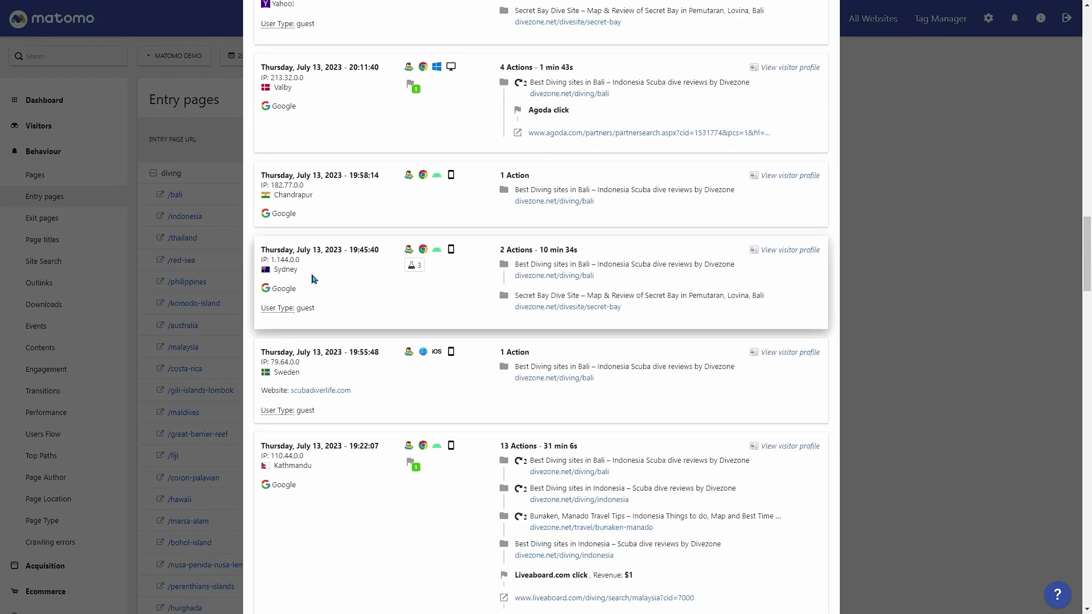
{"action": "scroll", "coordinate": [312, 279], "scroll_direction": "down", "scroll_amount": 15}
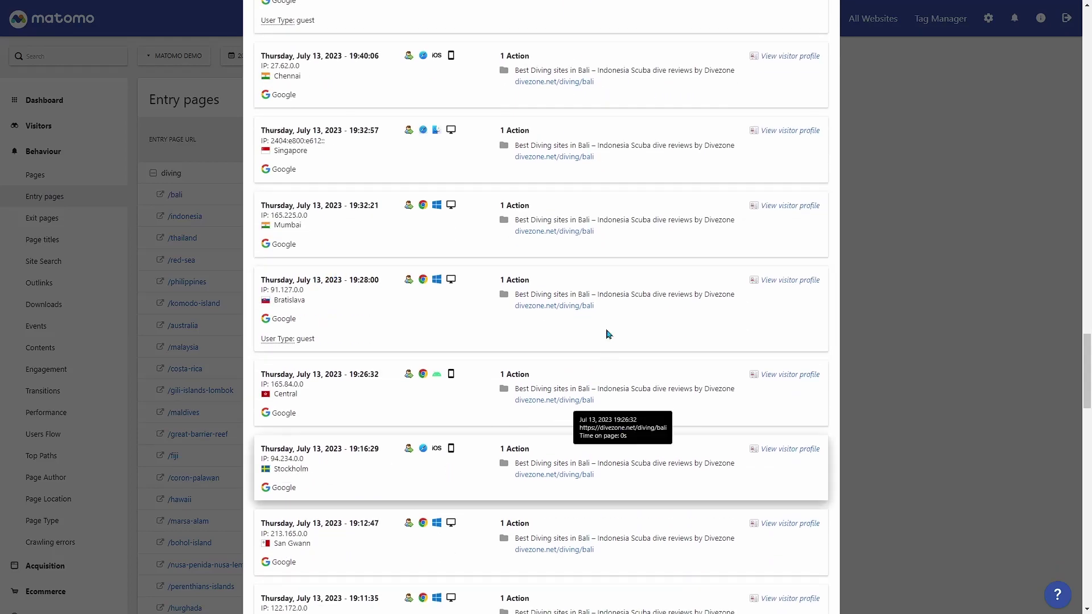
{"action": "left_click", "coordinate": [878, 181]}
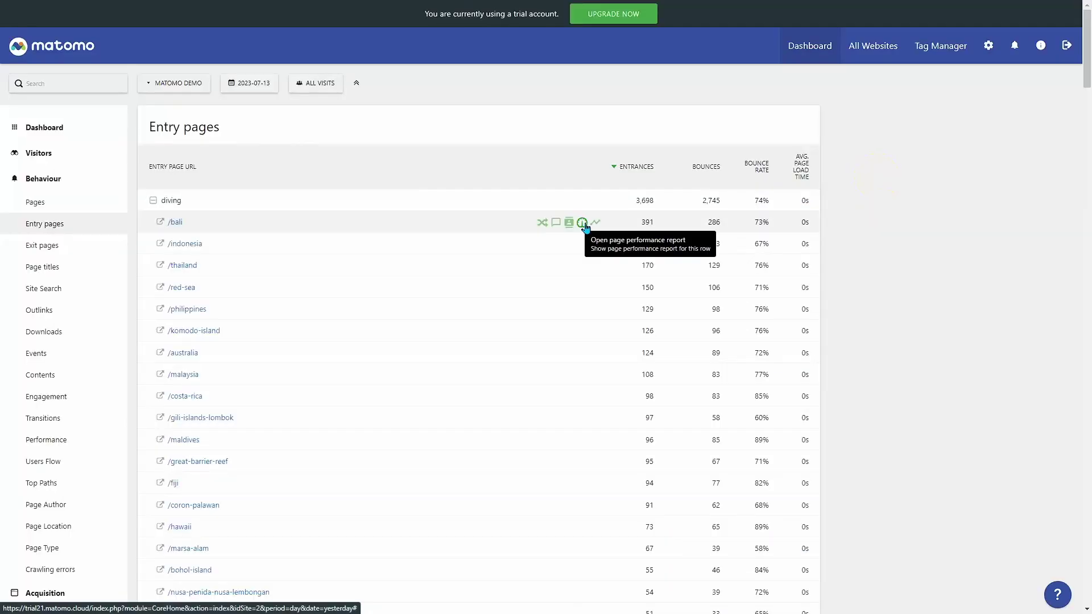